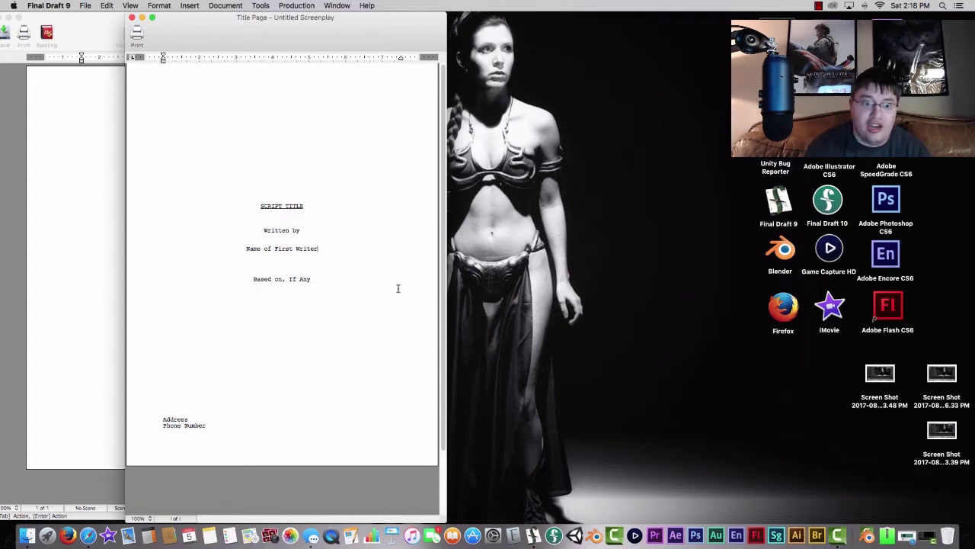
Open the untitled screenplay's title page, examine its writer and contact placeholders, and return to the script page
click(88, 228)
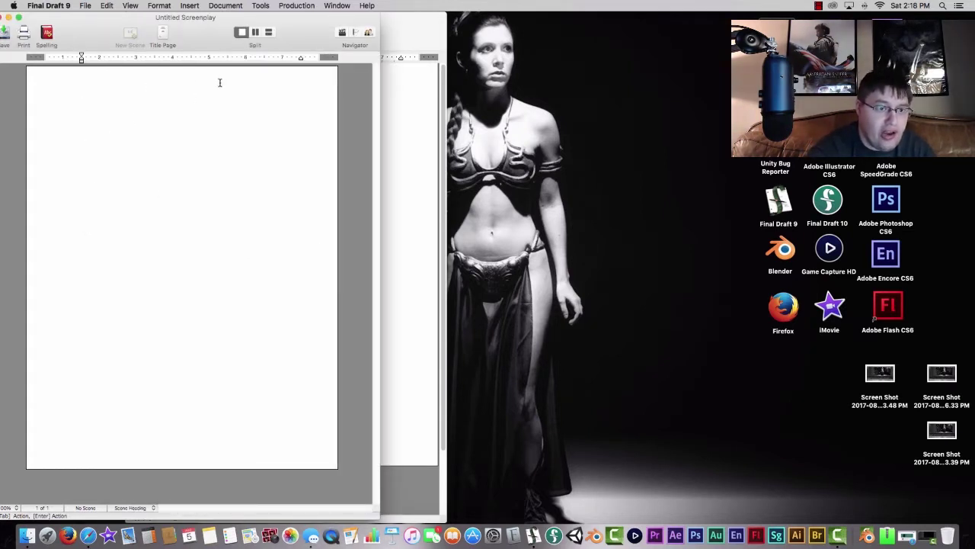
click(163, 33)
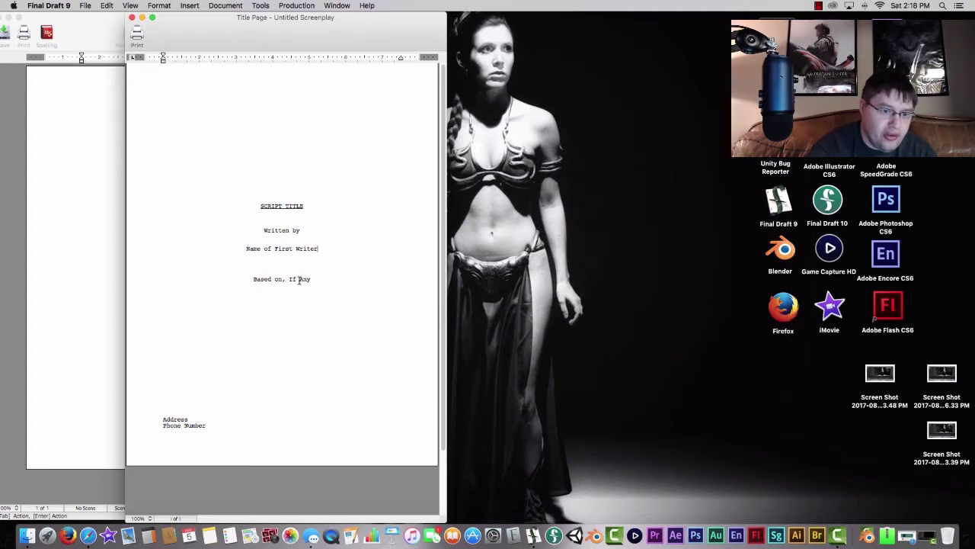
click(315, 250)
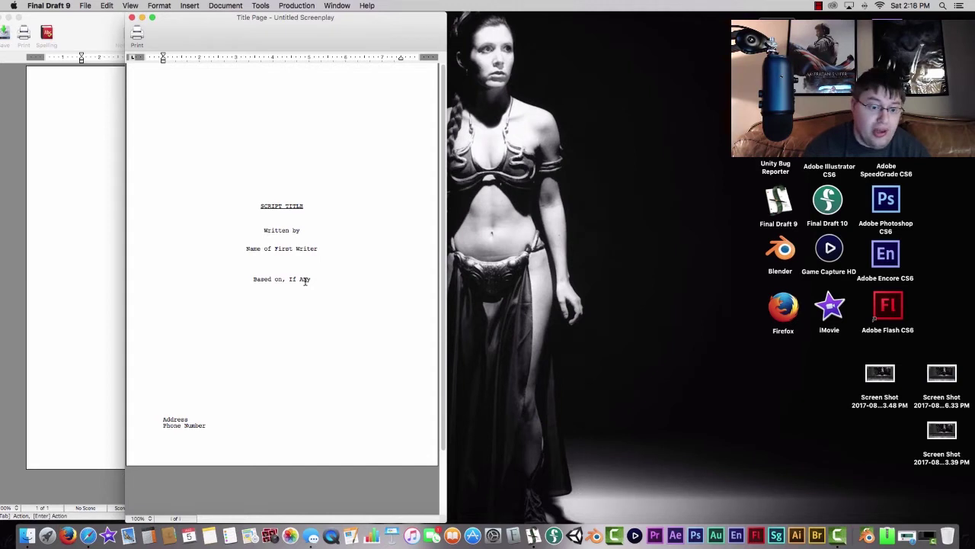
click(211, 419)
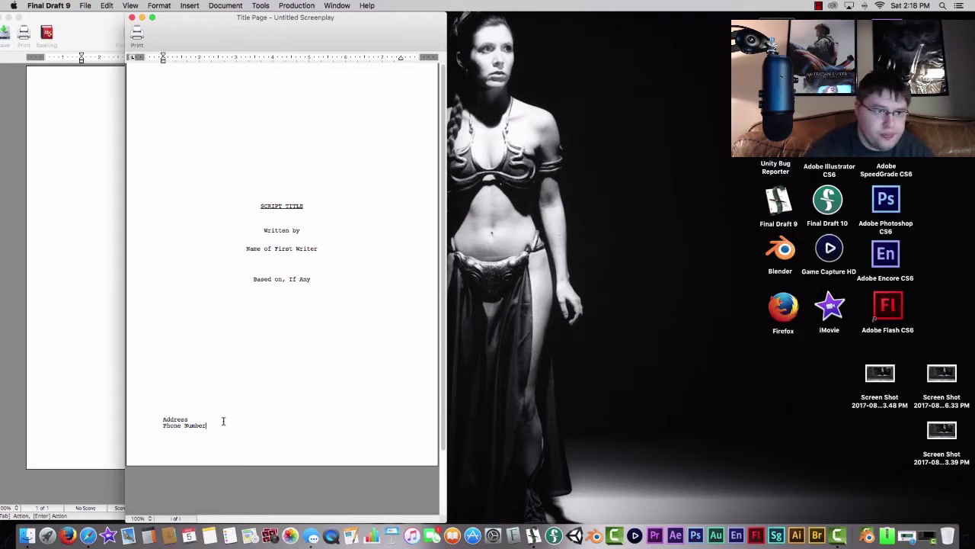
click(88, 279)
mouse_move(96, 44)
mouse_down()
mouse_move(118, 44)
mouse_move(105, 41)
mouse_up()
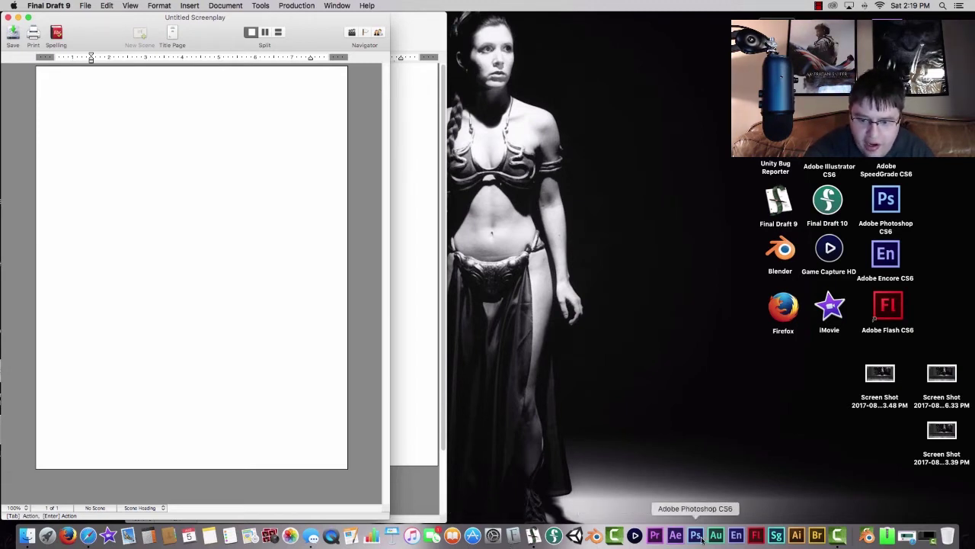
Switch to Final Draft 10, accepting the offered update download and closing the dialogs that follow
click(556, 535)
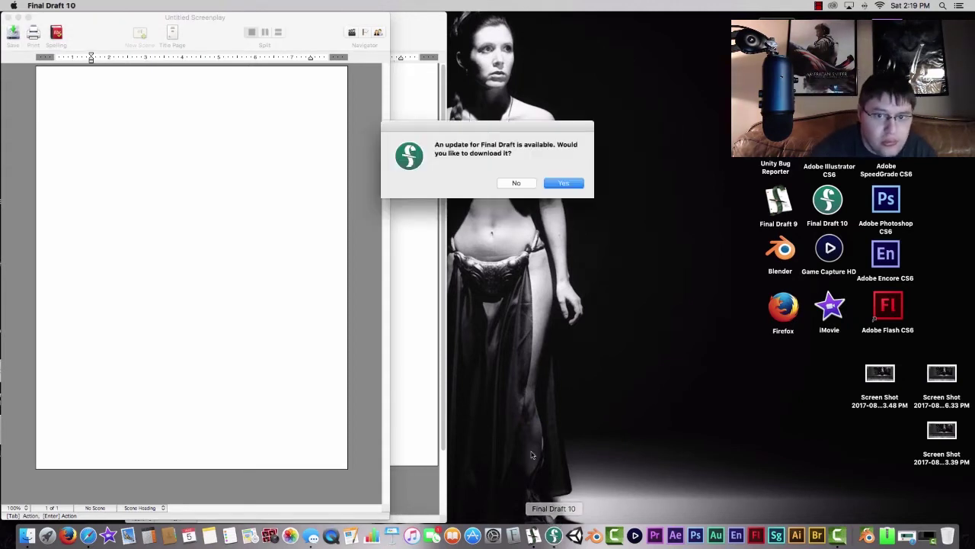
click(567, 191)
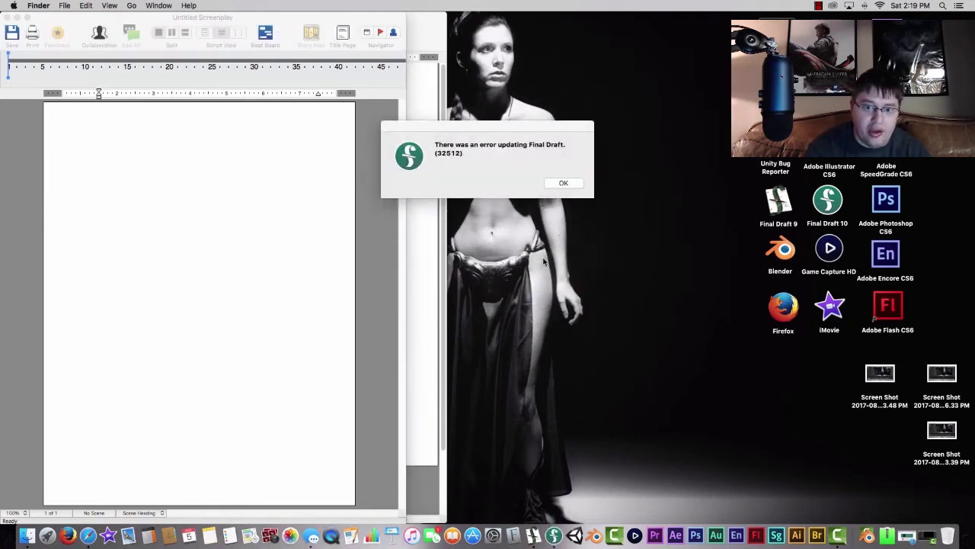
click(554, 534)
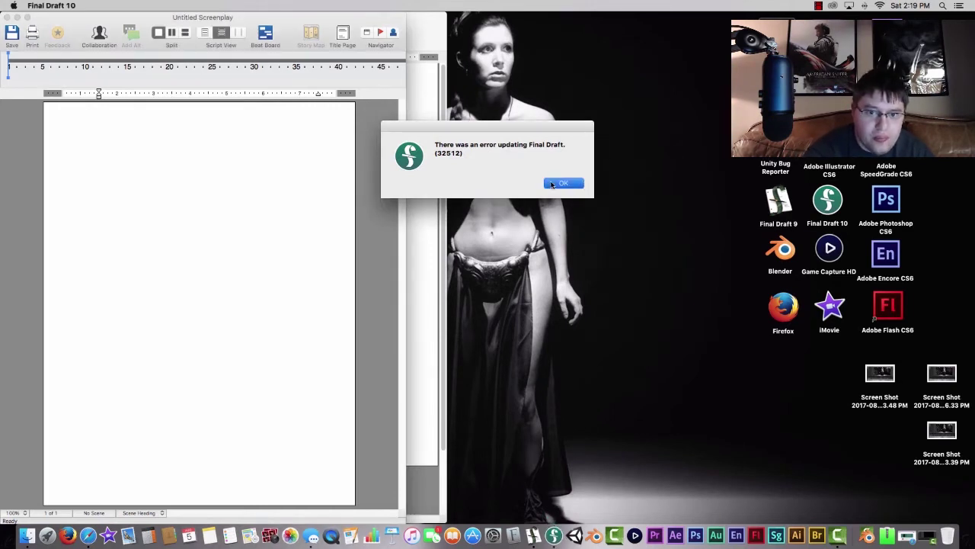
click(553, 183)
click(91, 27)
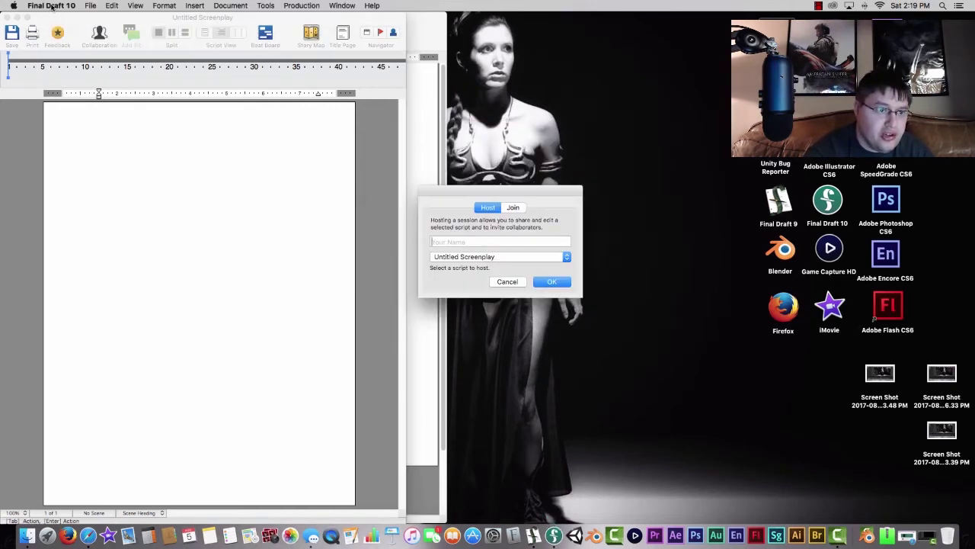
click(506, 282)
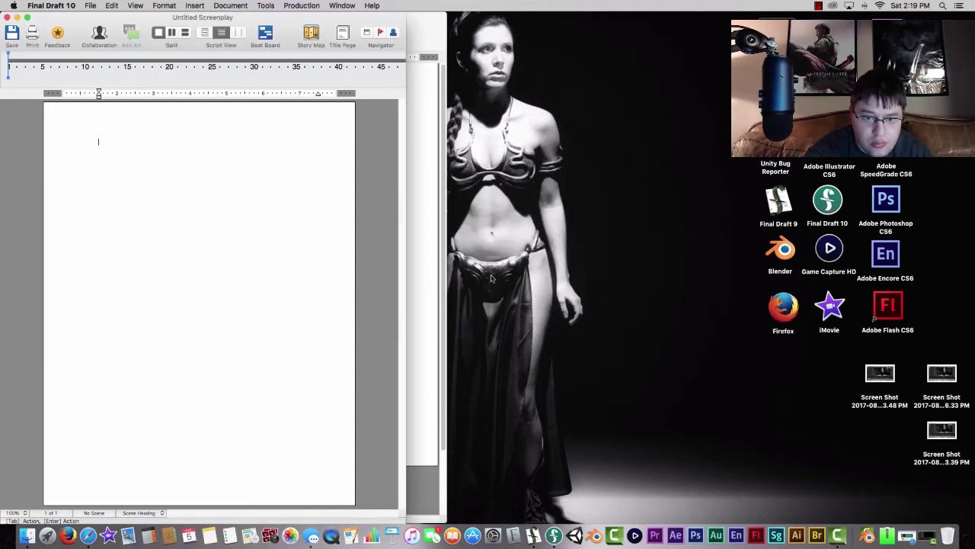
Return to the Final Draft 9 title page window and quit Final Draft 9
key(super+w)
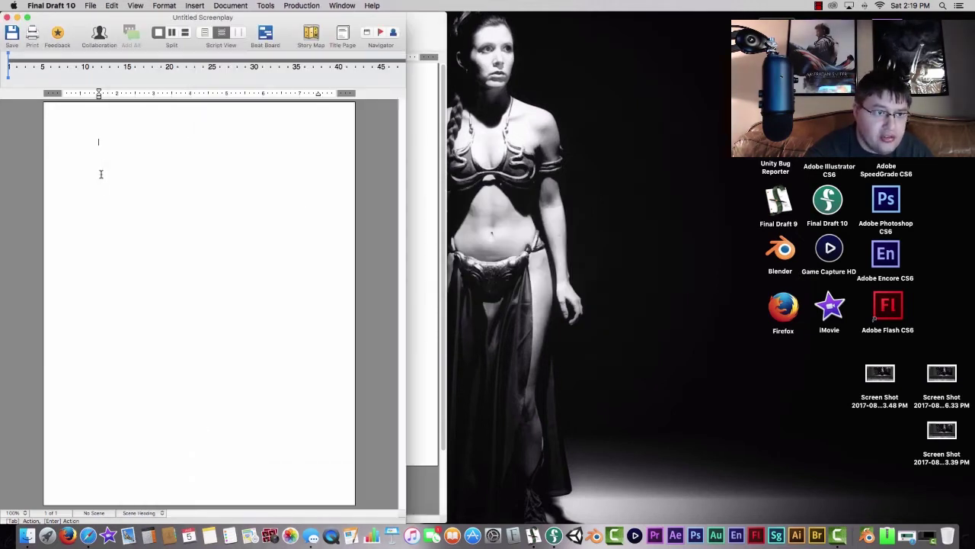
click(427, 61)
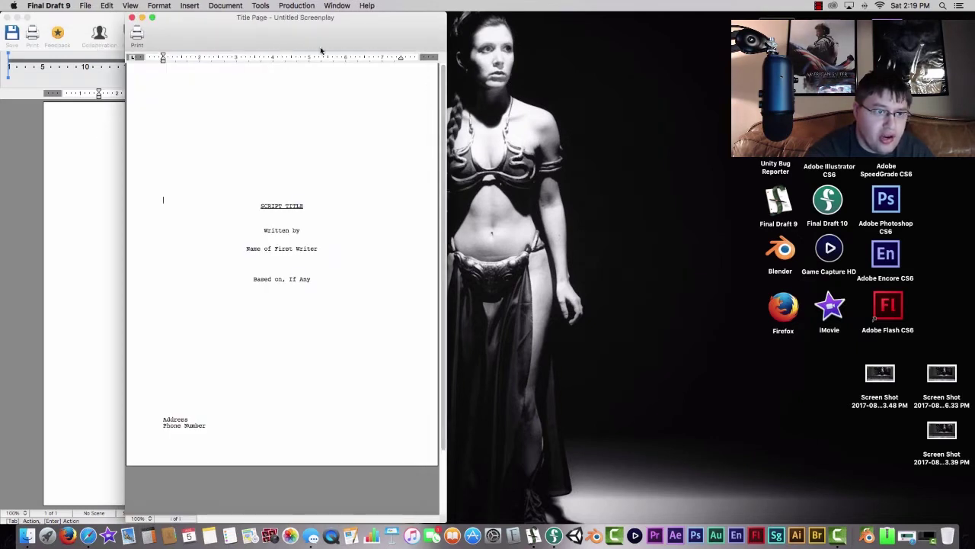
click(52, 6)
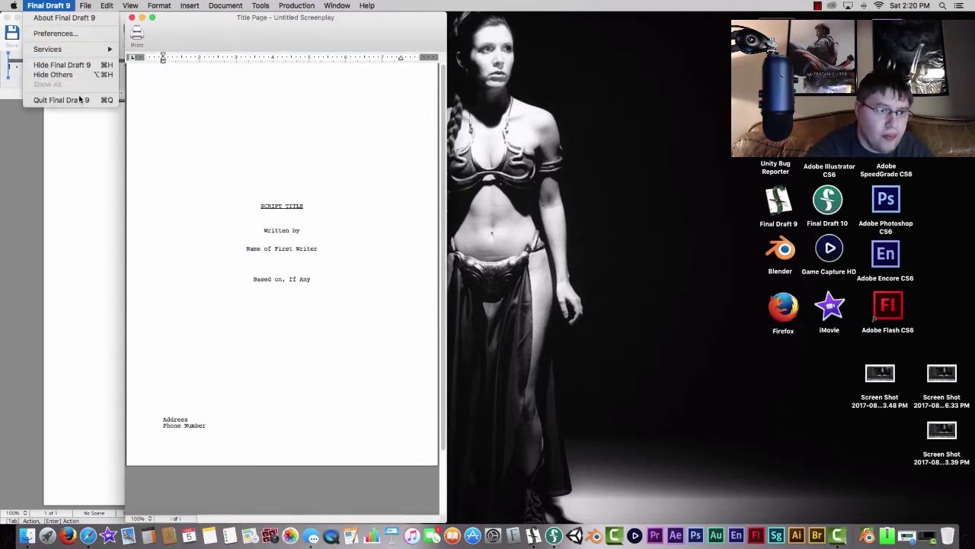
click(79, 95)
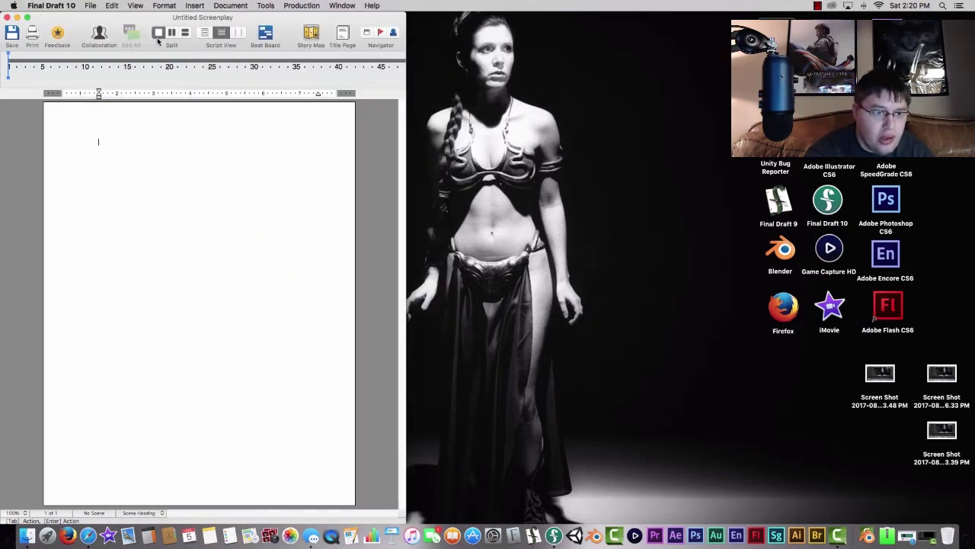
Open the screenplay's title page beside the script and replace the SCRIPT TITLE placeholder with TEST
click(343, 34)
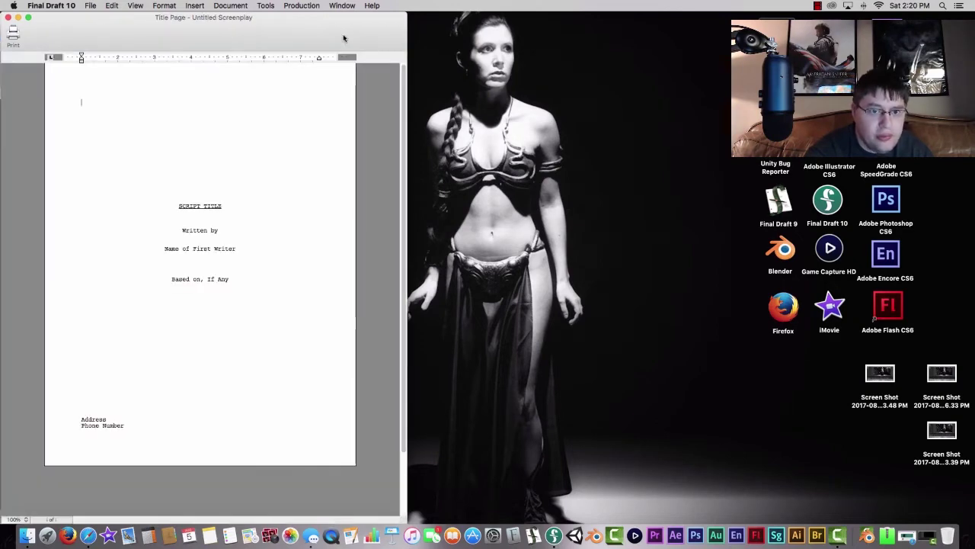
drag(223, 42, 531, 25)
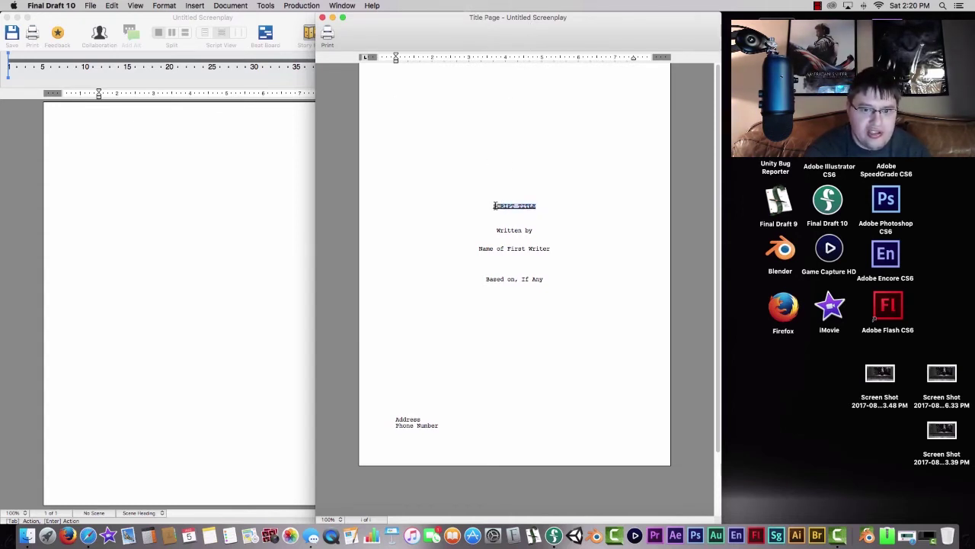
text(S)
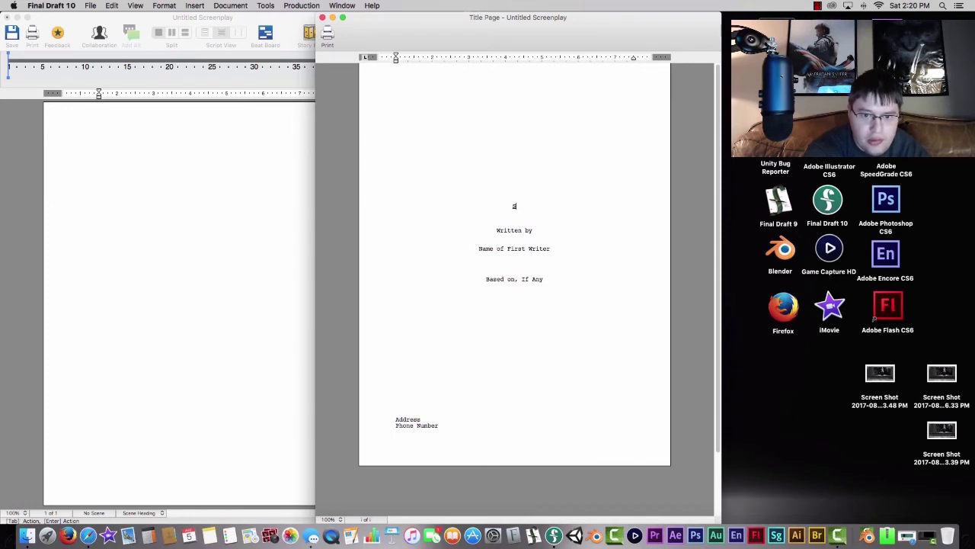
text(EST)
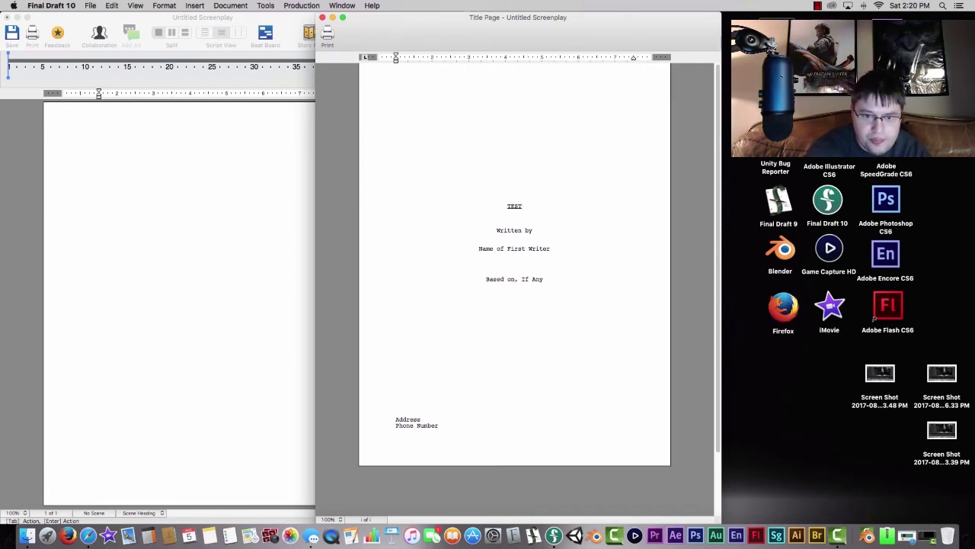
Replace the "Name of First Writer" placeholder on the title page with the writer's first name
drag(554, 249, 481, 249)
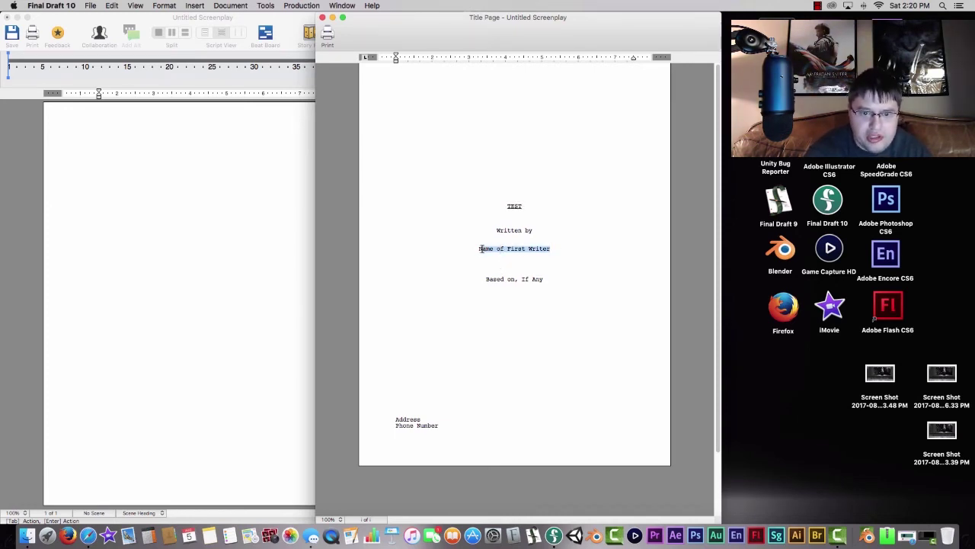
key(BackSpace)
text(Josh)
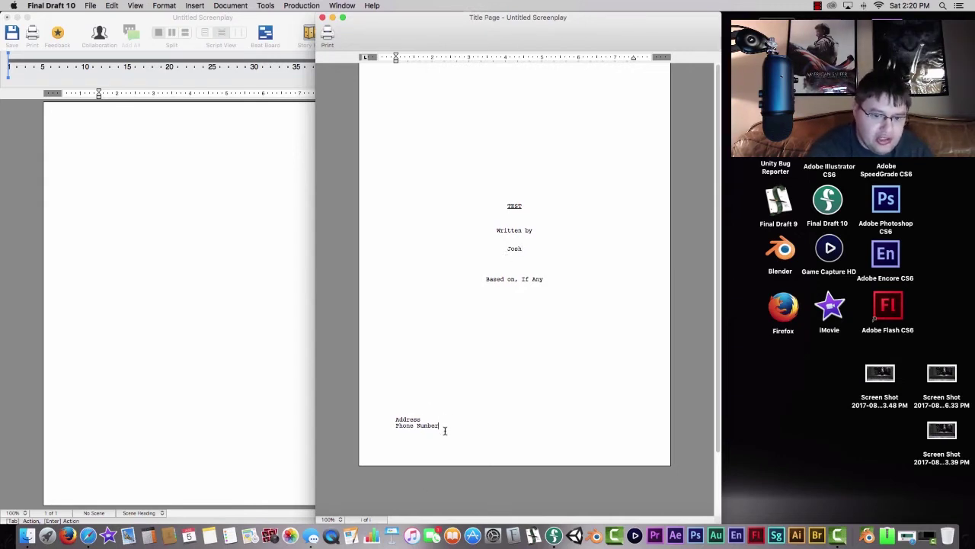
Write the scene heading "INT. DINING ROOM-NIGHT" at the start of the script page
click(156, 271)
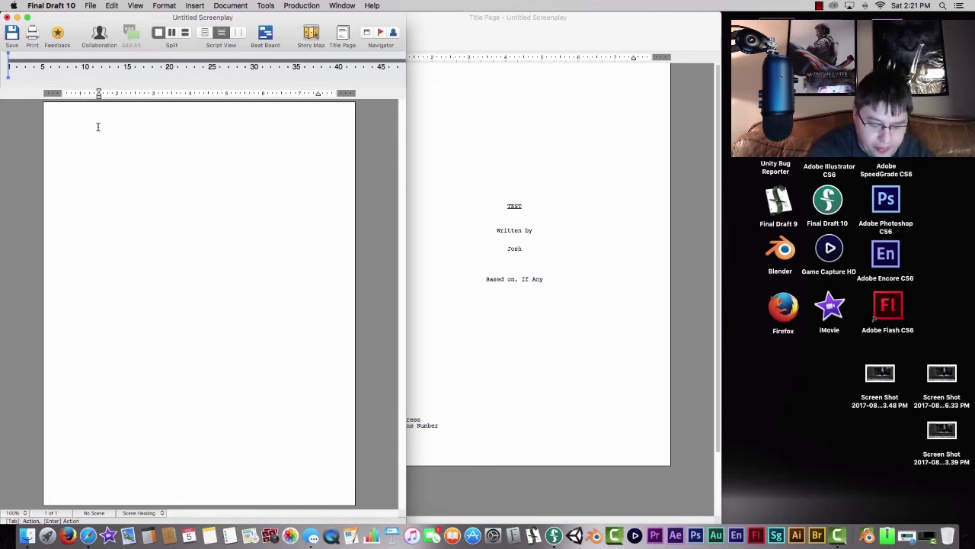
text(i)
key(Return)
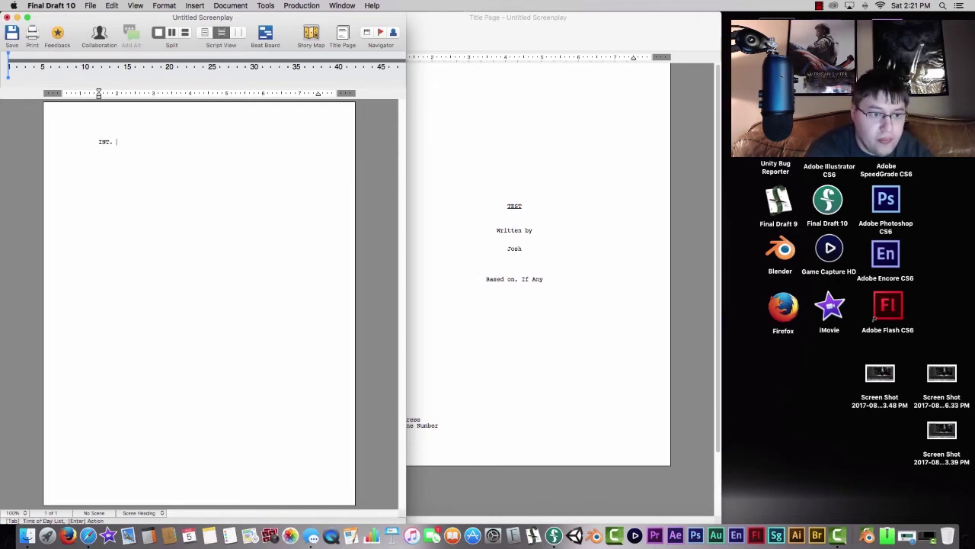
text(DINING)
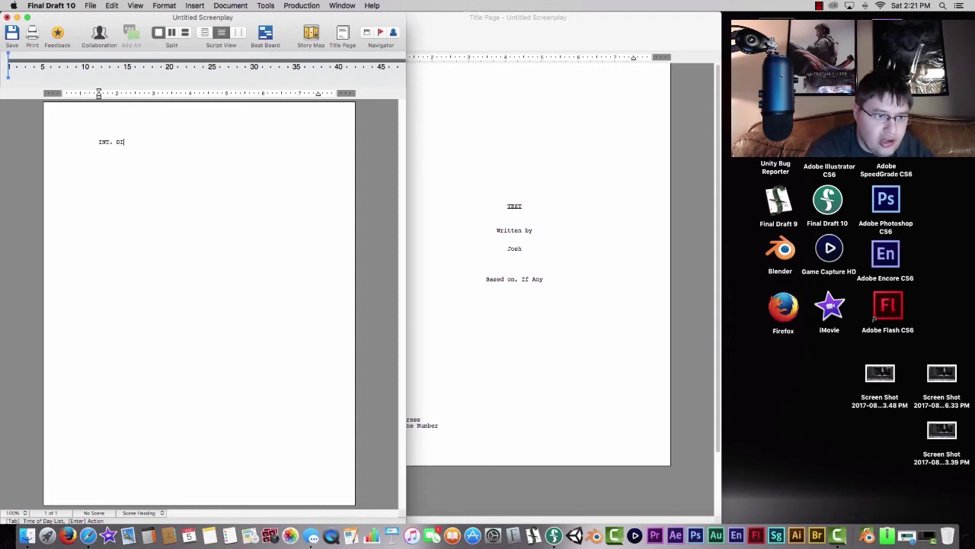
text( ROOM-)
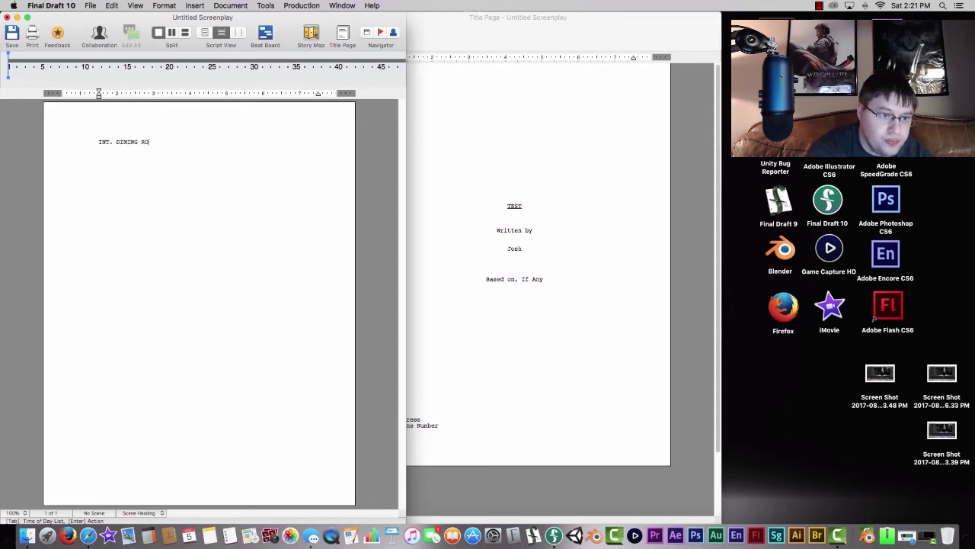
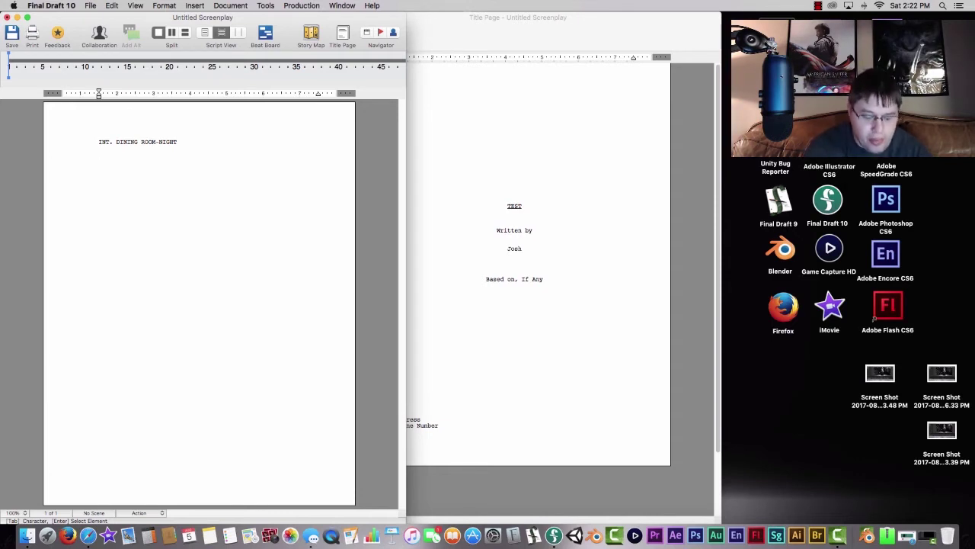
Write the action line "A family sit's at a dining room table having a heated argument over lunch." below the scene heading
text(A family sit's)
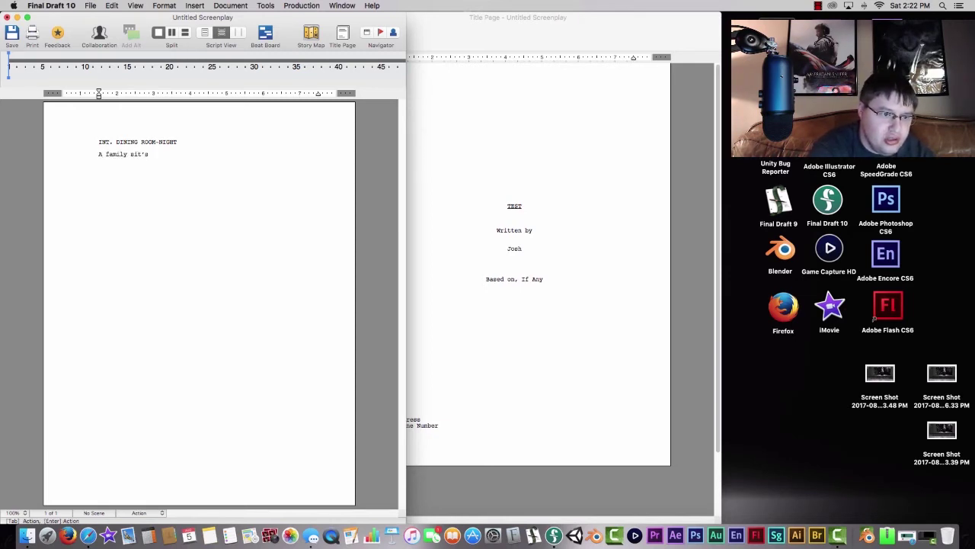
text( at a )
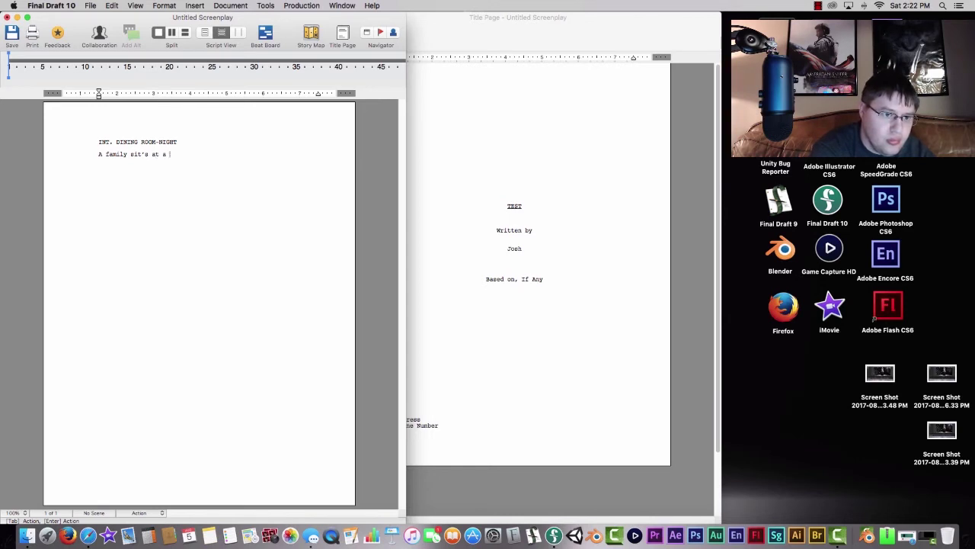
text(dinin)
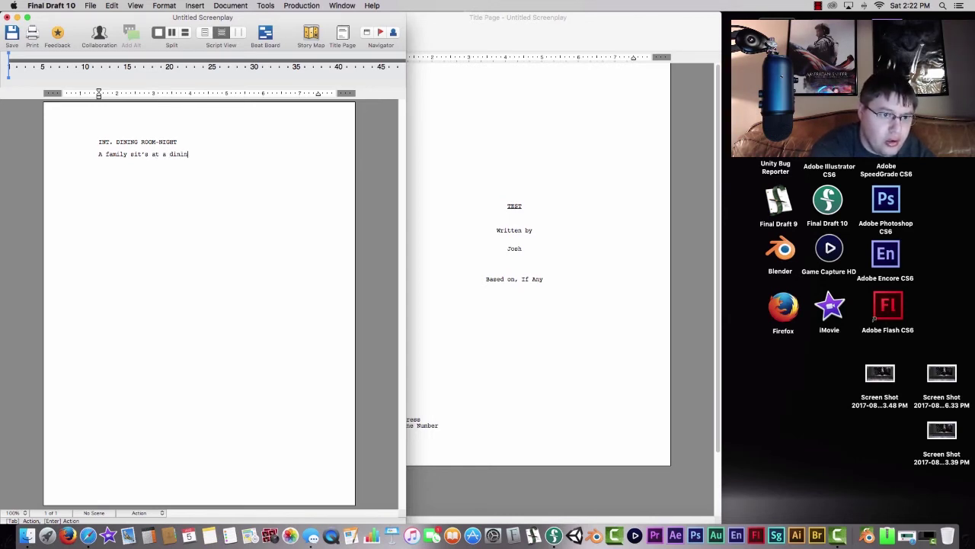
text(g room table hav)
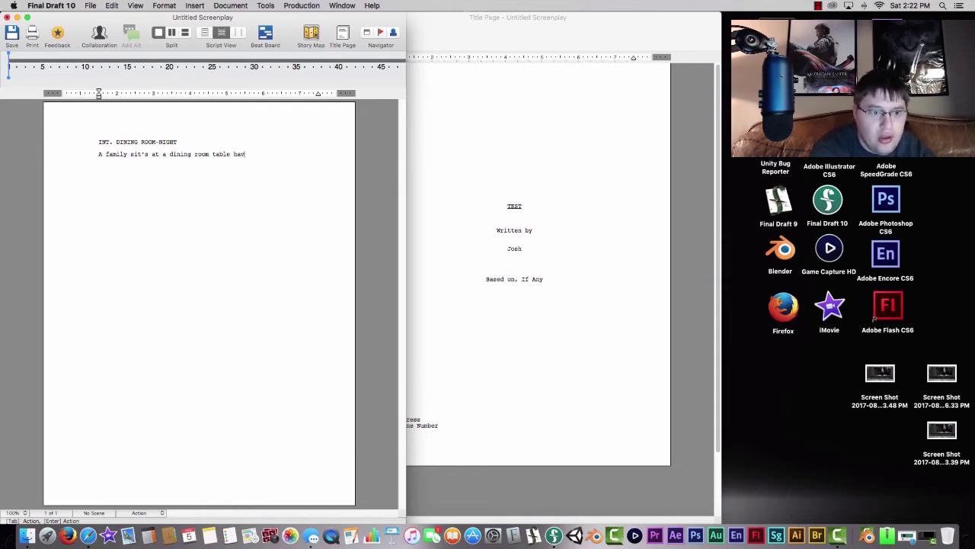
text(ing a heated arg)
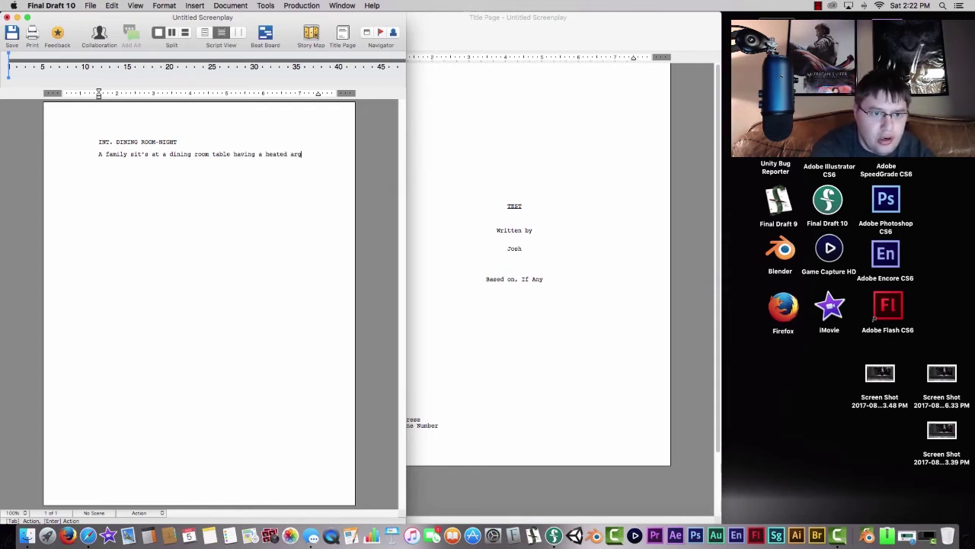
text(ument over )
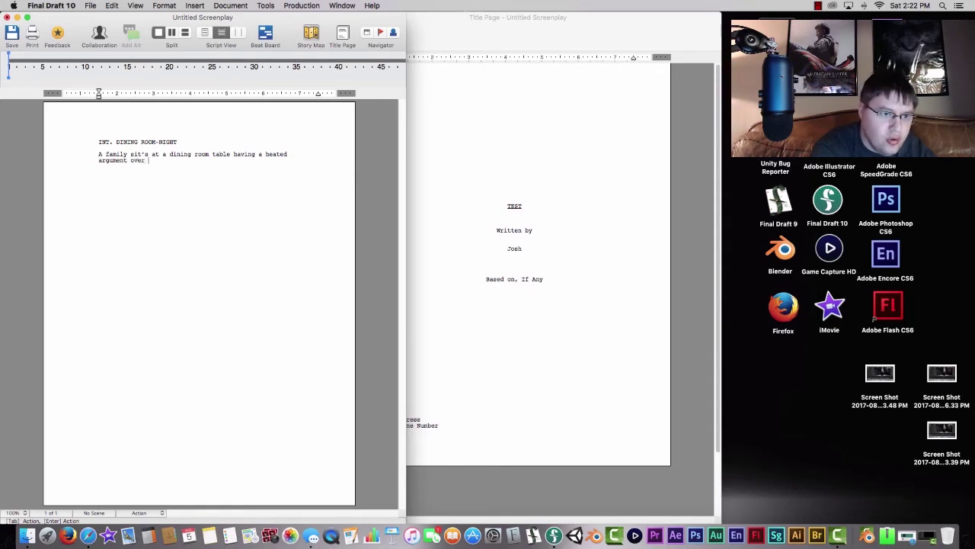
text(lunch.)
key(Return)
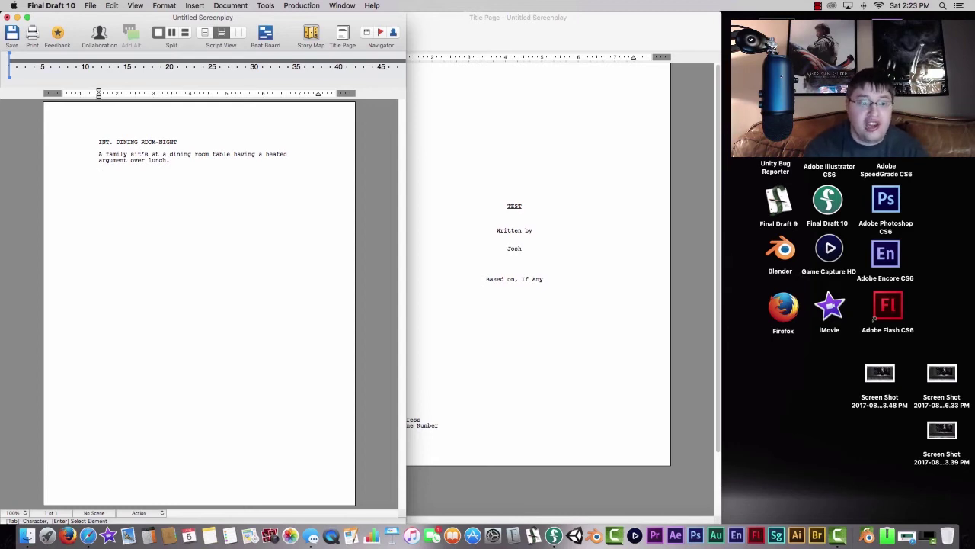
Add a Character element below the action line and enter the speaking character's first name
key(Return)
key(Return)
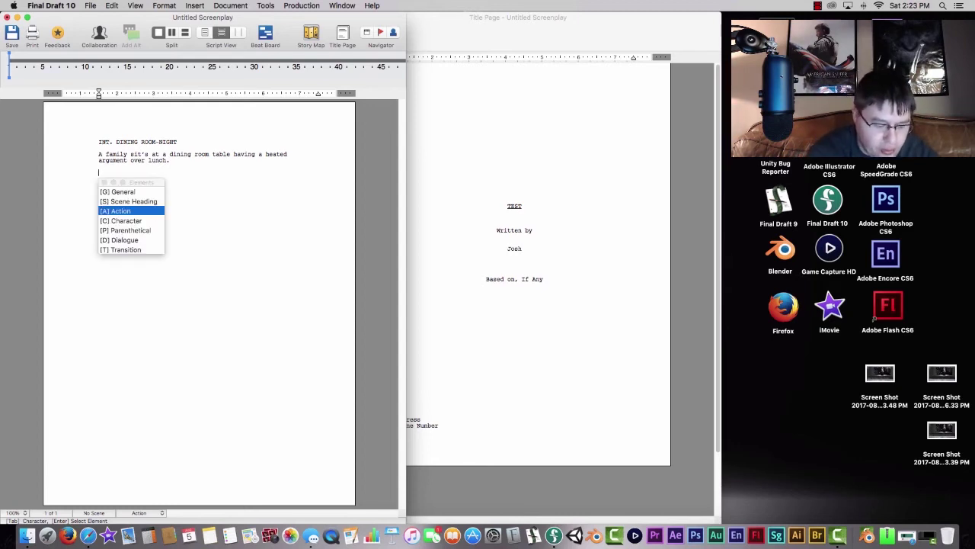
key(Escape)
key(Tab)
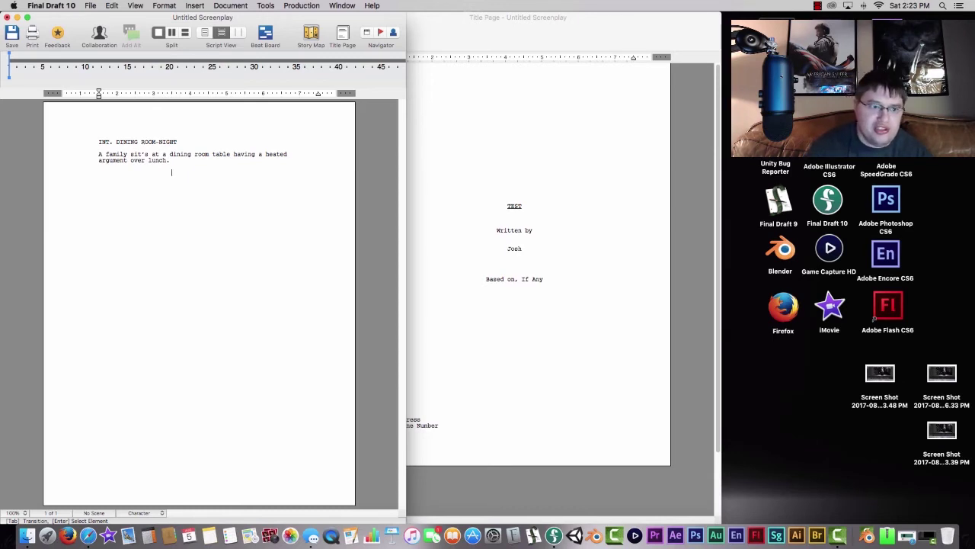
text(JEFF)
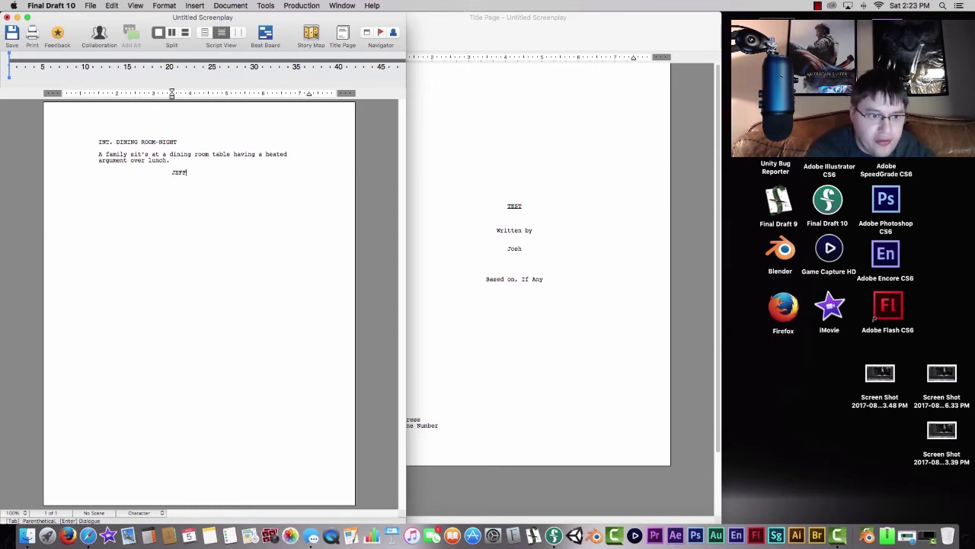
Add a Dialogue line directly below the first character's name
key(Return)
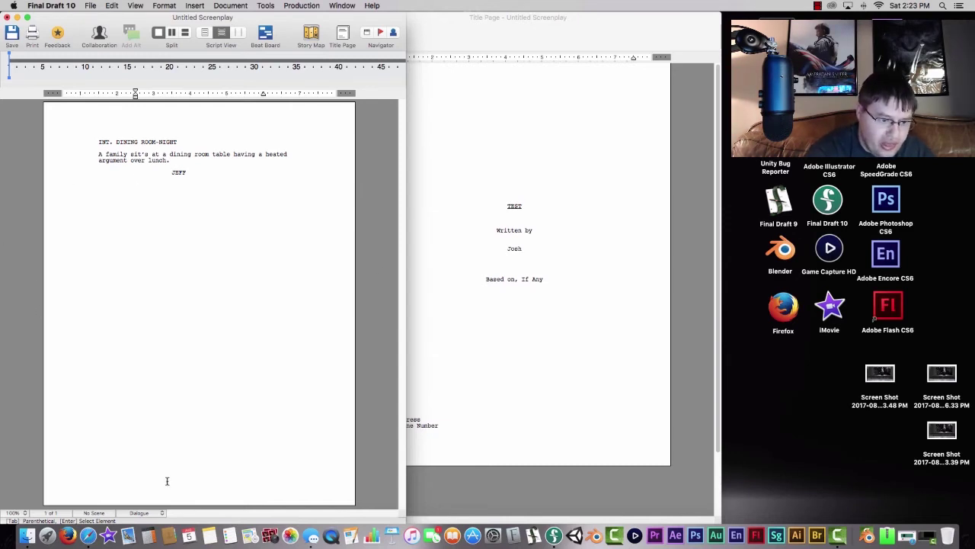
click(140, 514)
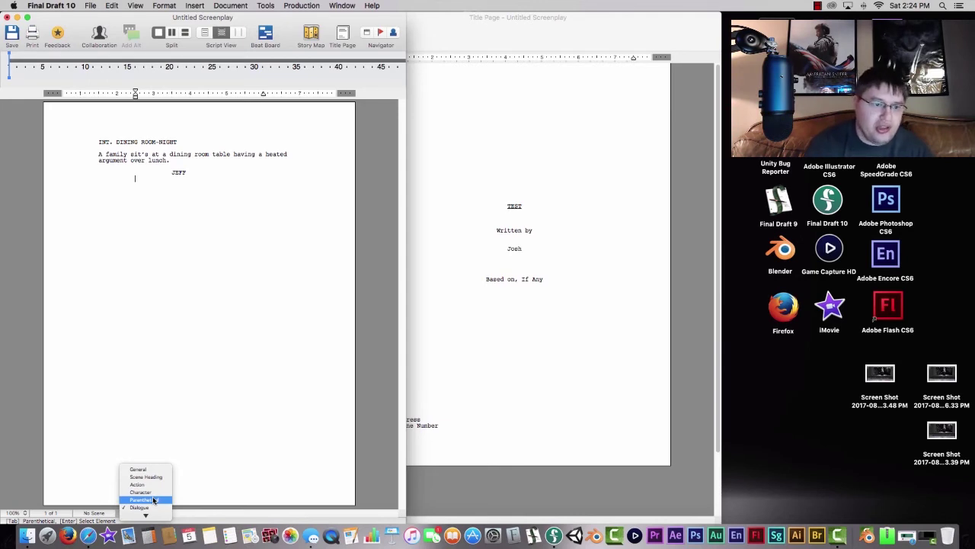
key(Escape)
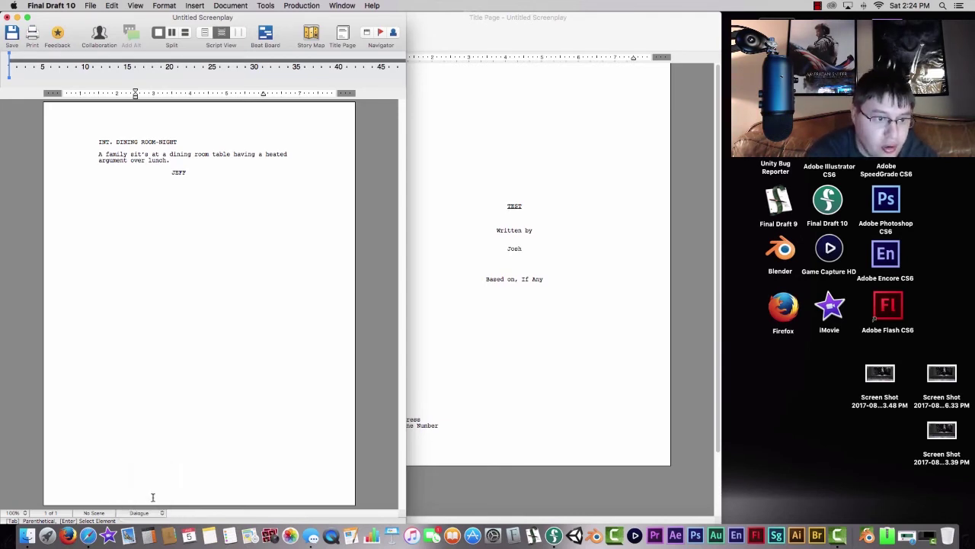
text((Parent)
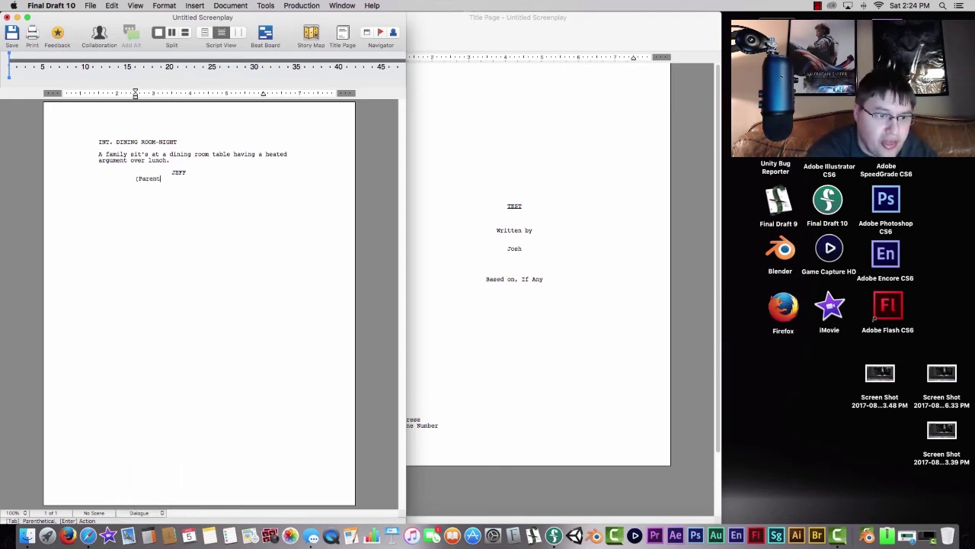
text(hetical))
key(BackSpace)
key(BackSpace)
key(BackSpace)
key(BackSpace)
key(BackSpace)
key(BackSpace)
key(BackSpace)
key(BackSpace)
key(BackSpace)
key(BackSpace)
key(BackSpace)
key(BackSpace)
key(BackSpace)
key(BackSpace)
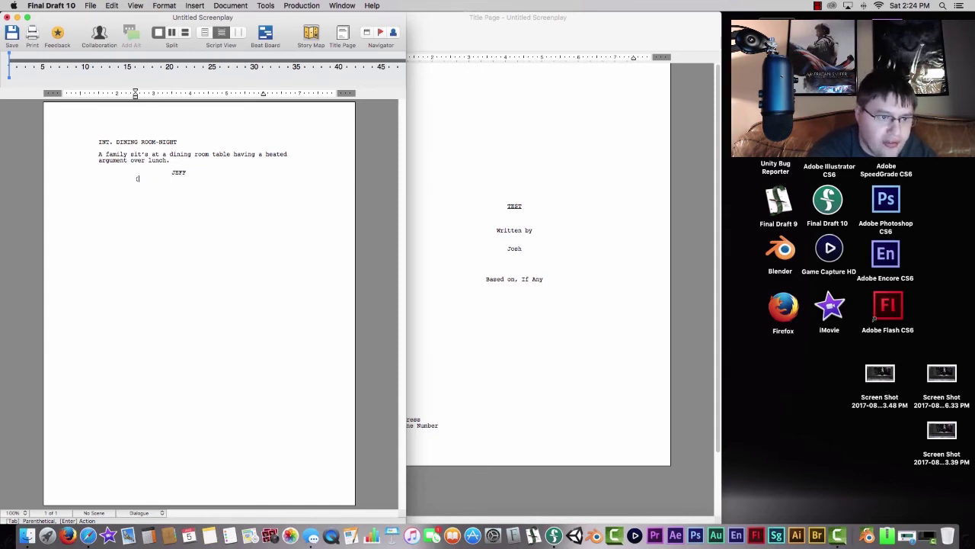
Write "(Laughing)" on the line below the first character's name and shift it over to sit centred beneath the name
text(Laughing))
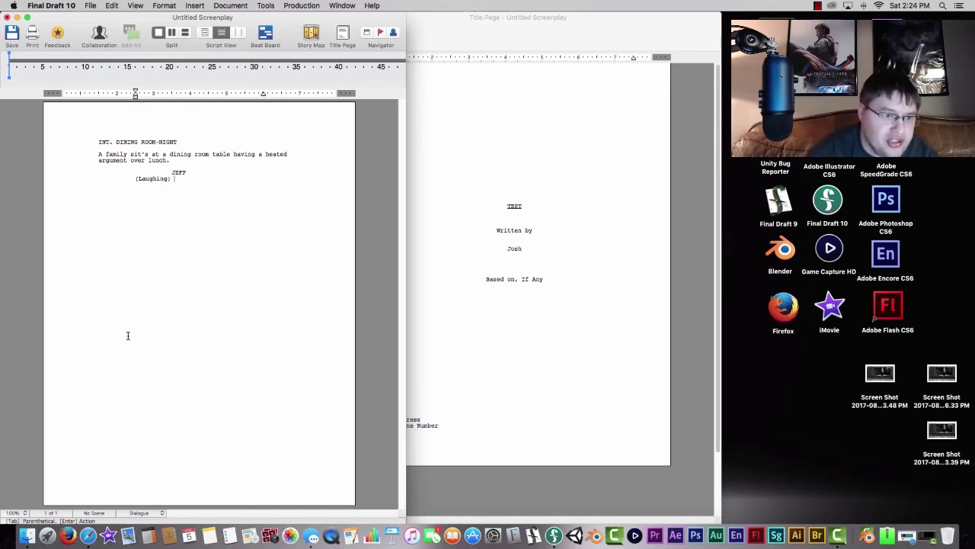
triple_click(133, 177)
key(super+4)
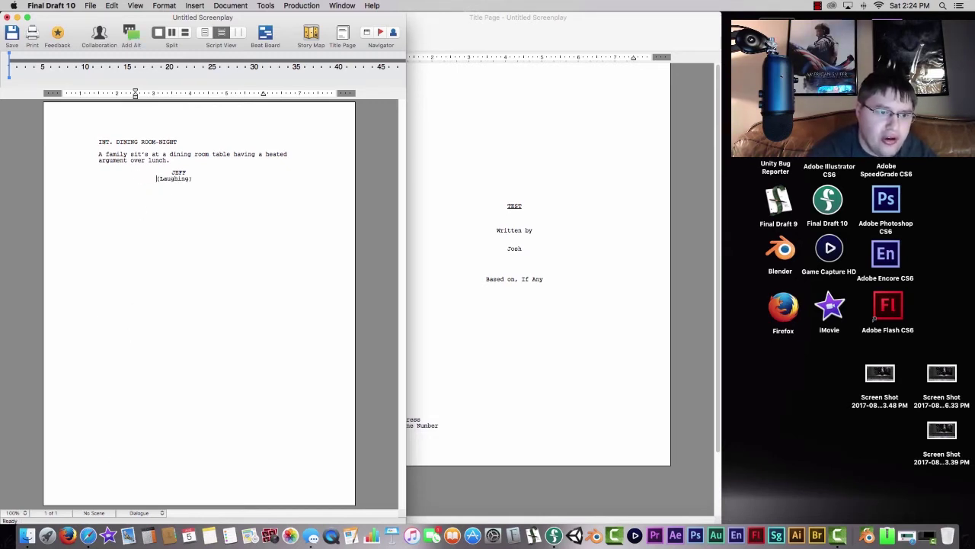
click(151, 185)
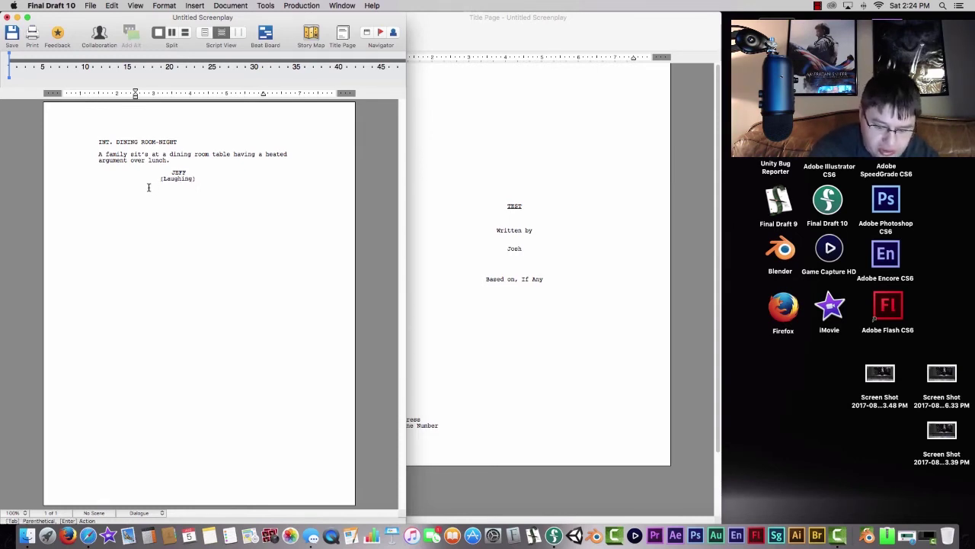
Add a Dialogue element below "(Laughing)" with the line "What the fuck is going on???"
key(Return)
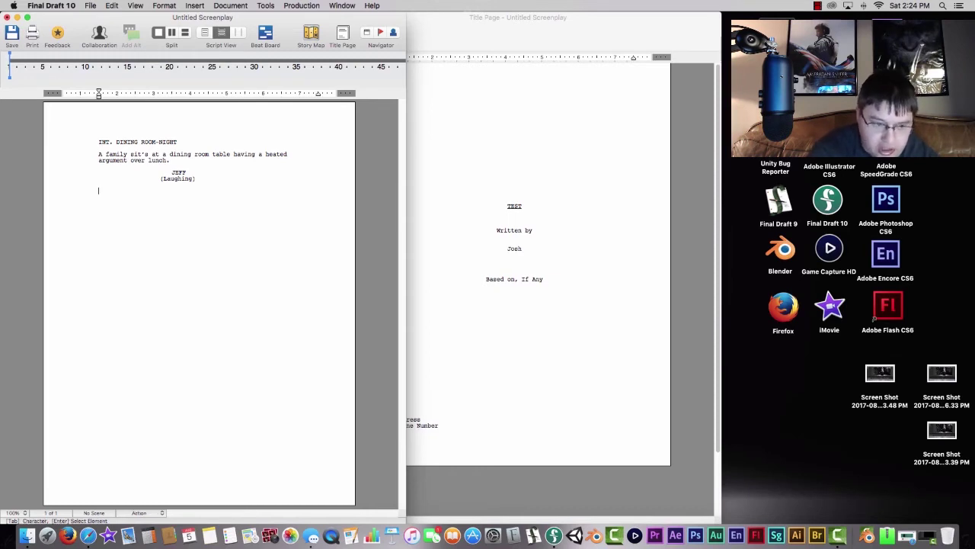
key(Tab)
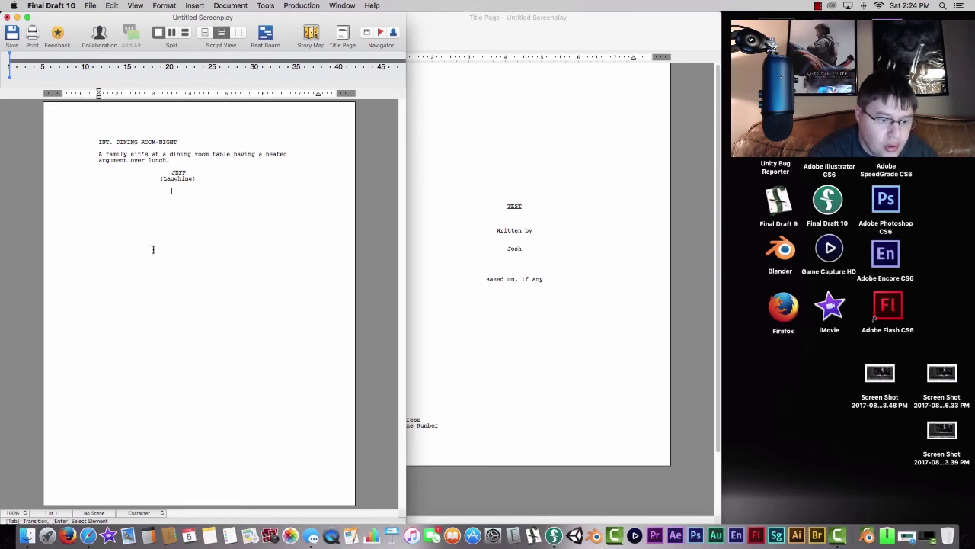
click(139, 512)
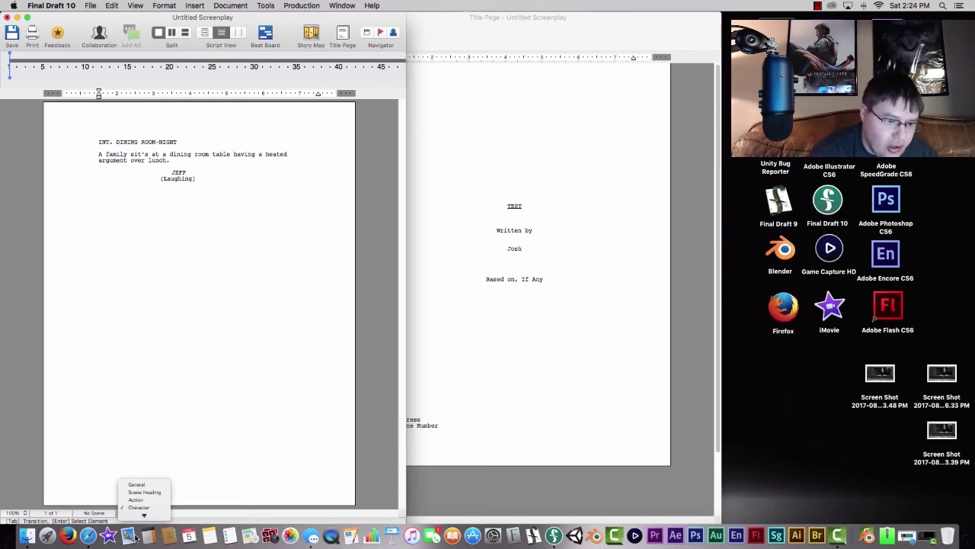
click(142, 493)
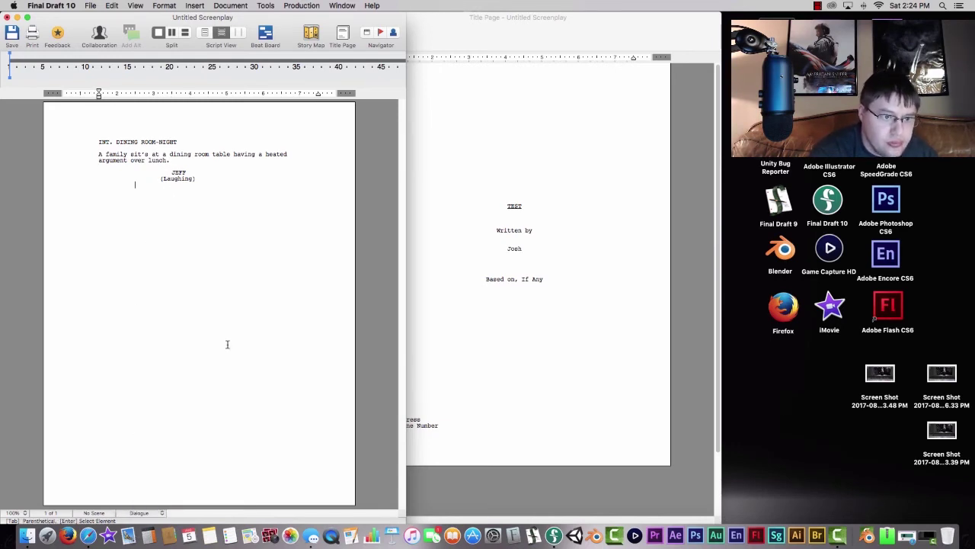
text(Wha)
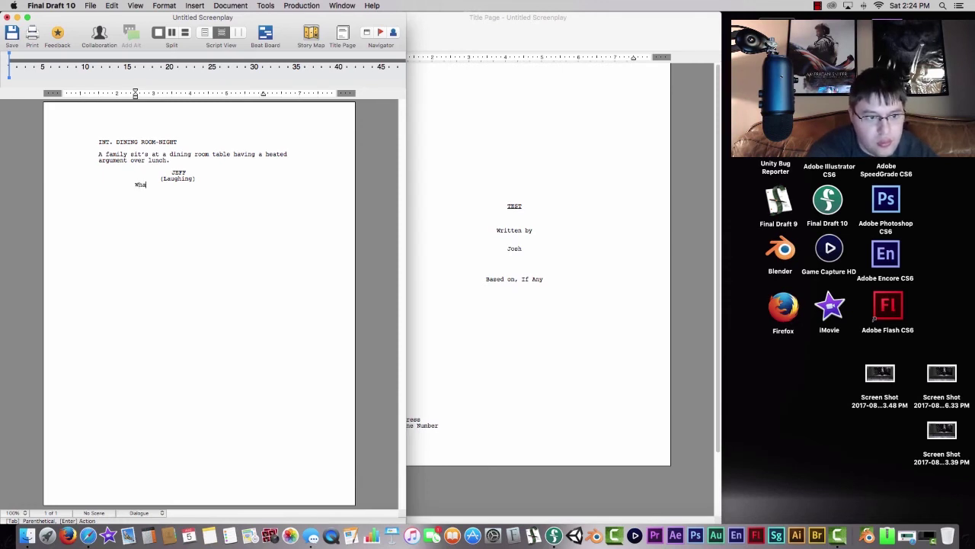
text(t the f)
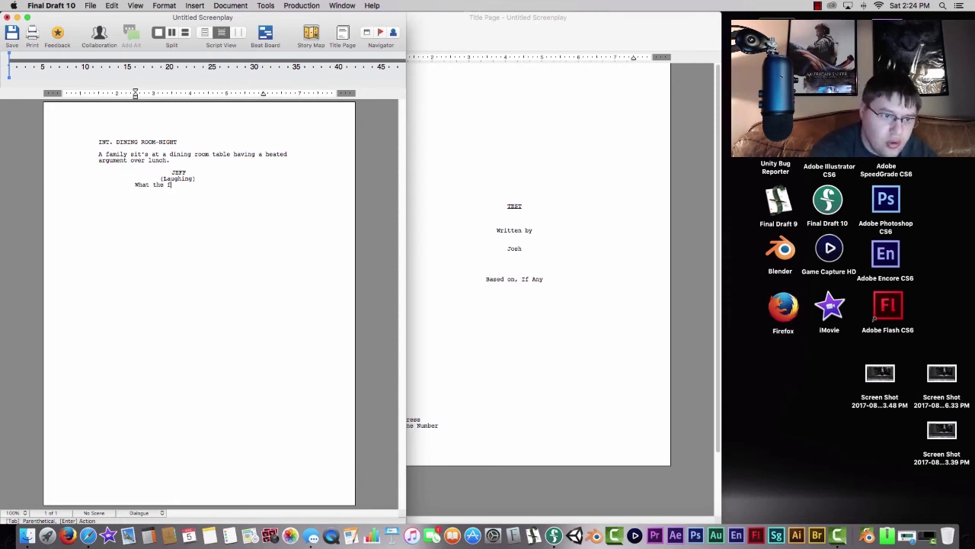
text(uck is going on???)
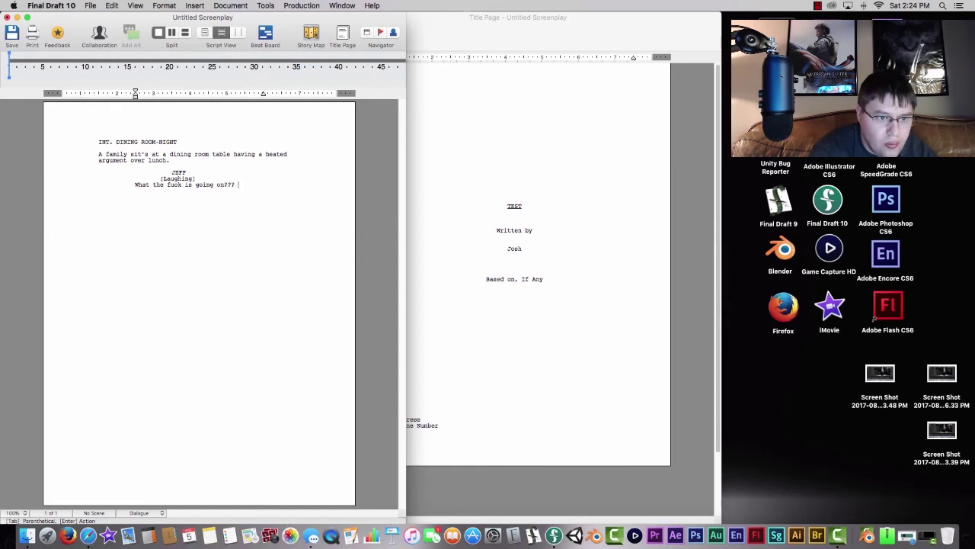
Write the action line "Two kids fighting over a small toy in the corner of the room," with the first character leaving his chair and walking over
key(Return)
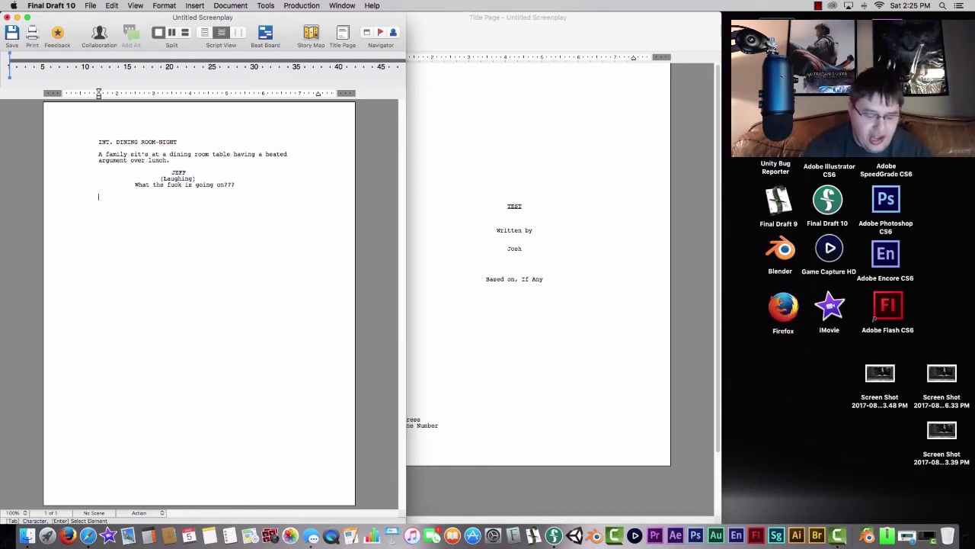
text(Two kids fighting over a small toy in the corner of the room,)
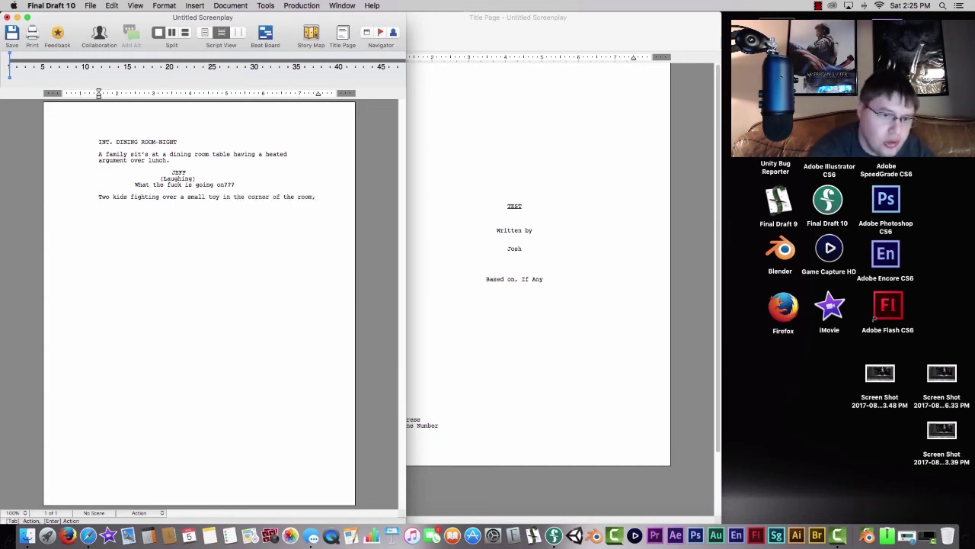
text( Jeff g)
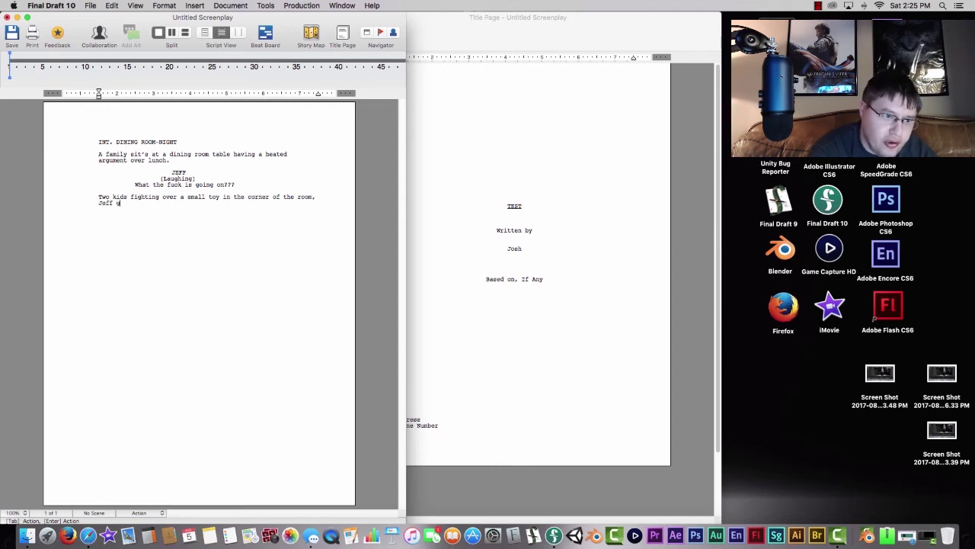
text(et's out of)
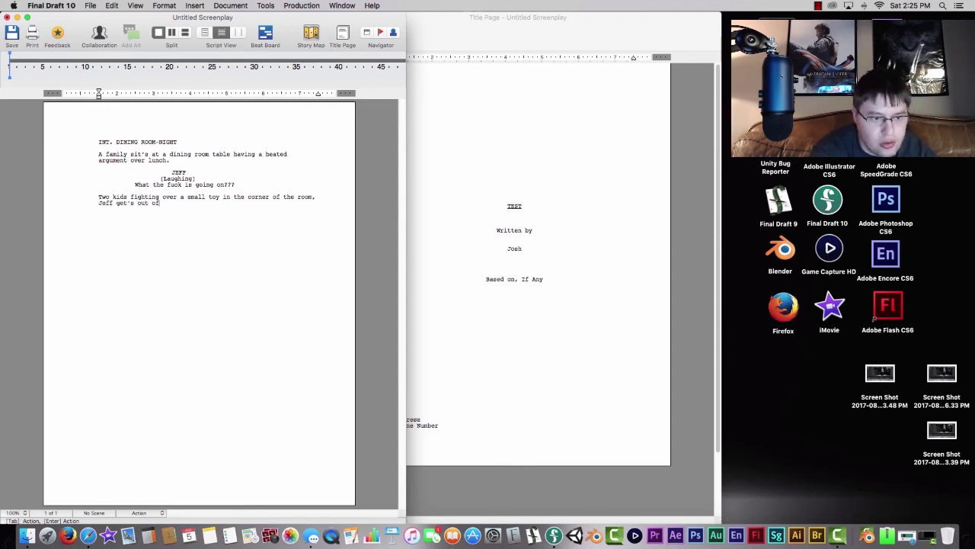
text( his chair and wal)
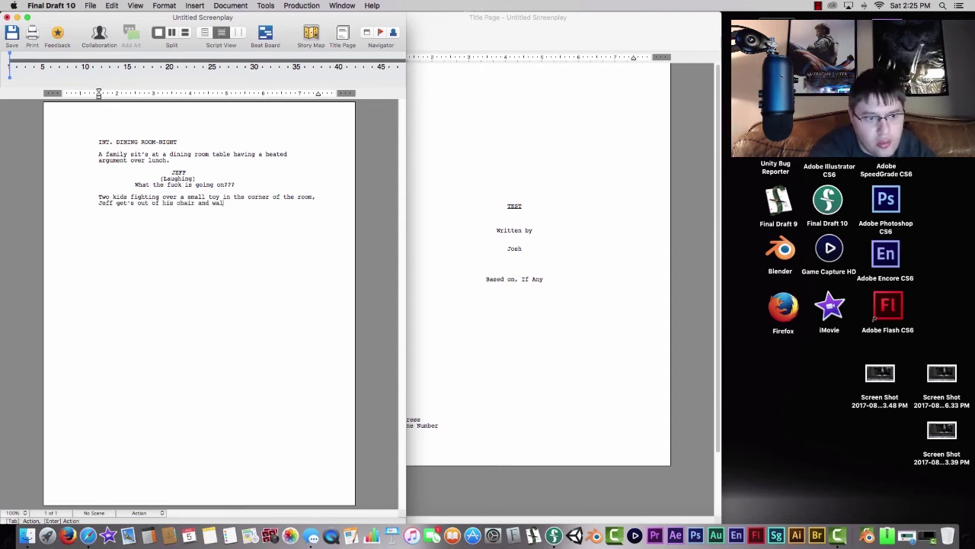
text(ks over to them.)
Add the first character's wife as speaker, telling him by name "they are just messing around let them be kids!"
key(Return)
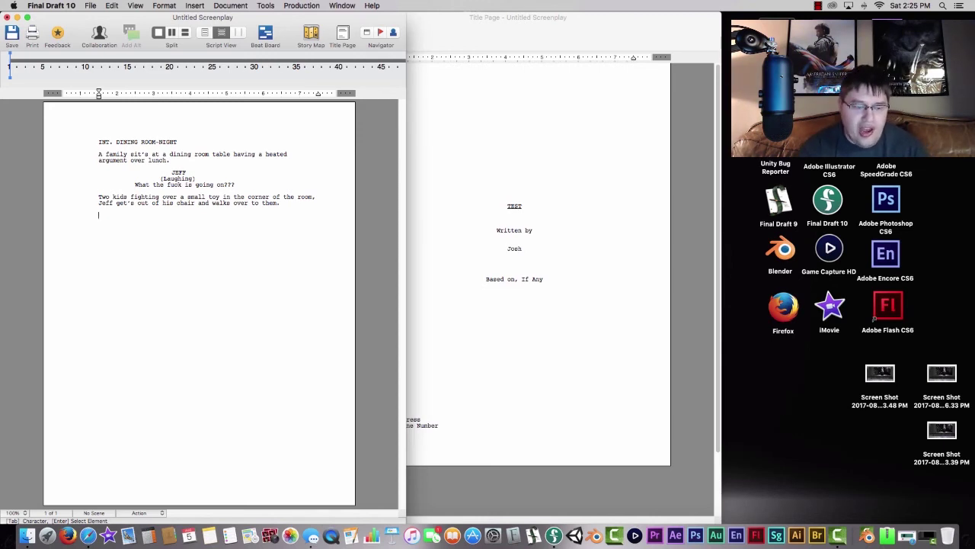
key(Tab)
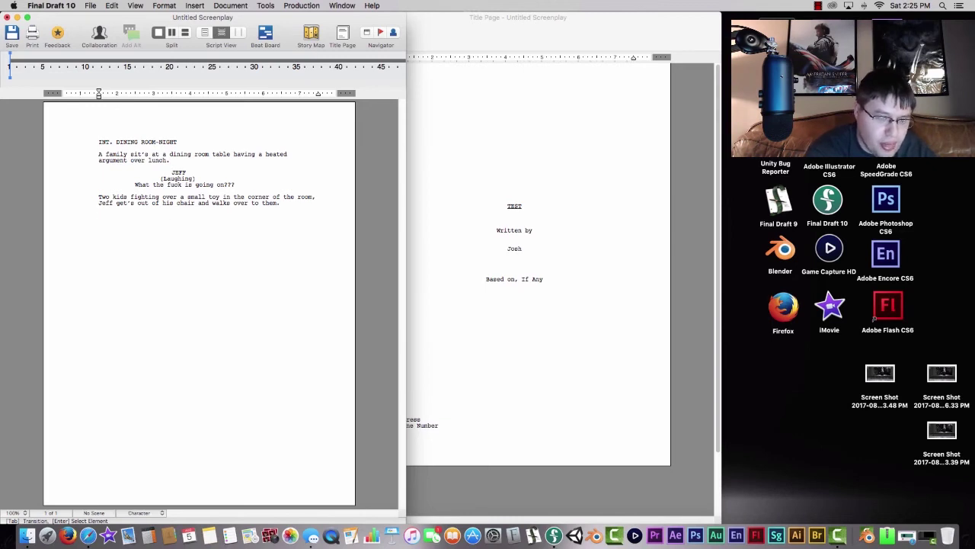
text(JEFF'S WIFE)
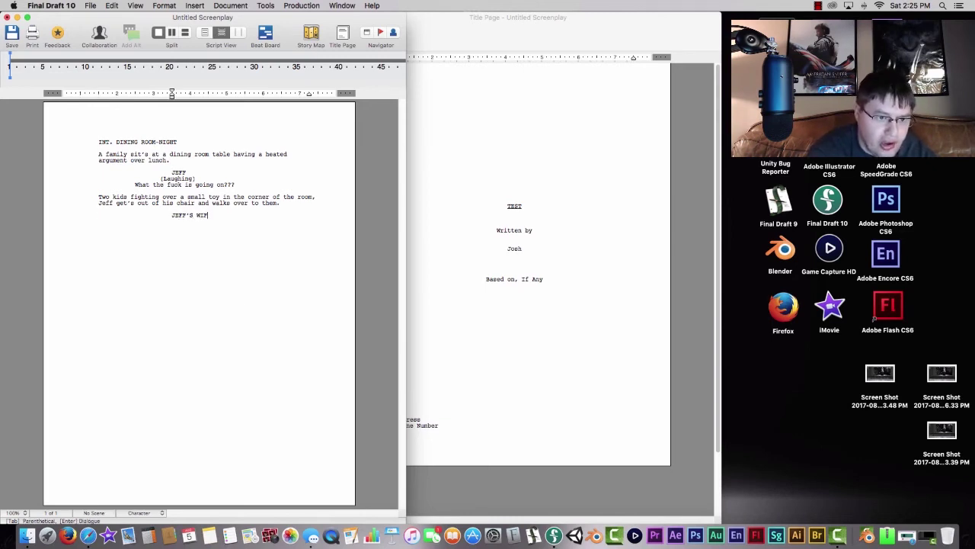
key(Return)
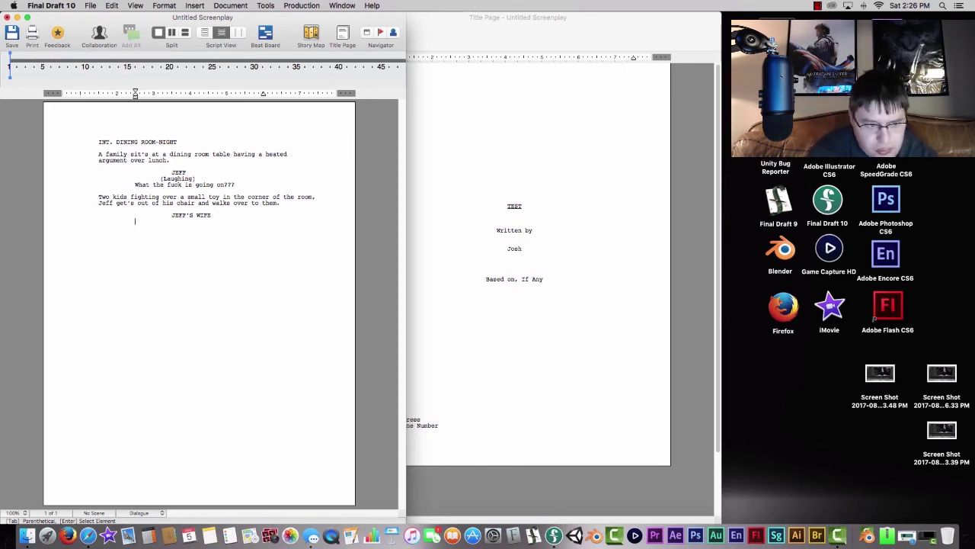
text(Jeff, th)
text(ey are just mes)
text(sing around )
text(let them be kid)
text(s)
text(!)
Add the first character as speaker again with the dialogue "If I don't go over there they are going to break something!"
key(Return)
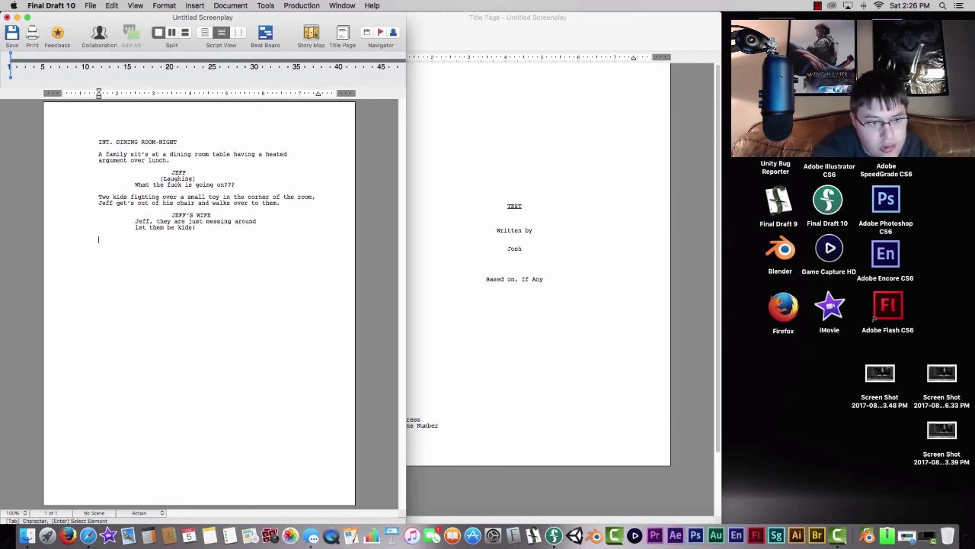
key(Tab)
text(JE)
key(Return)
text(I)
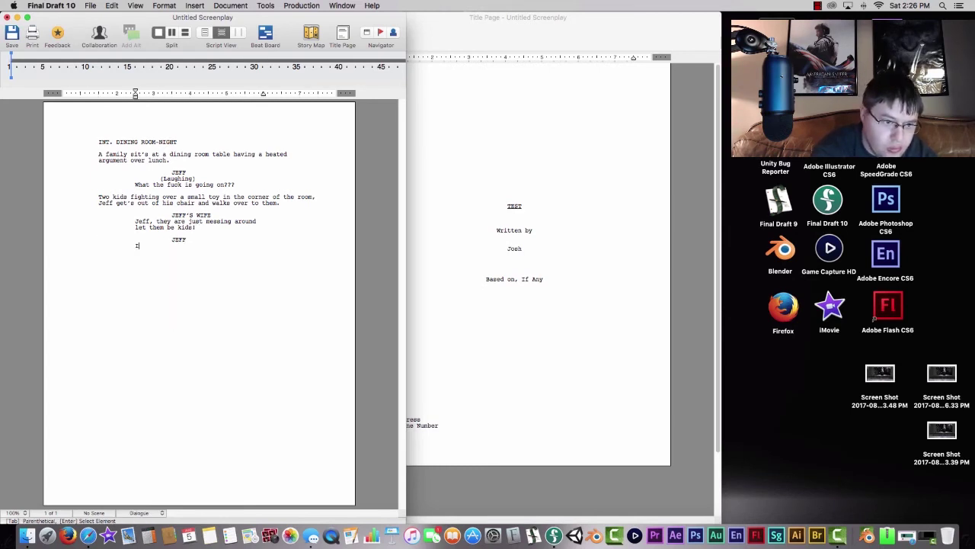
text(f I don't go ove)
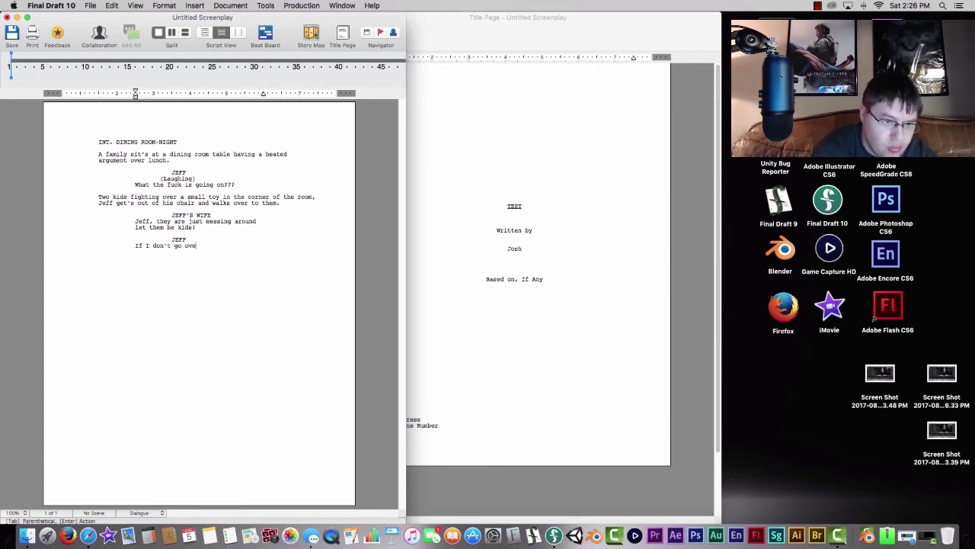
text(r there they are )
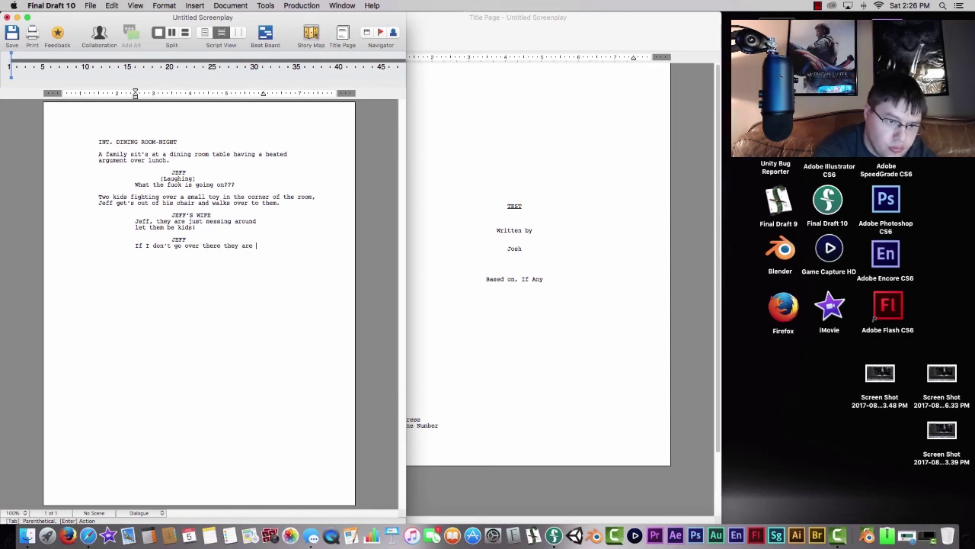
text(going to break some)
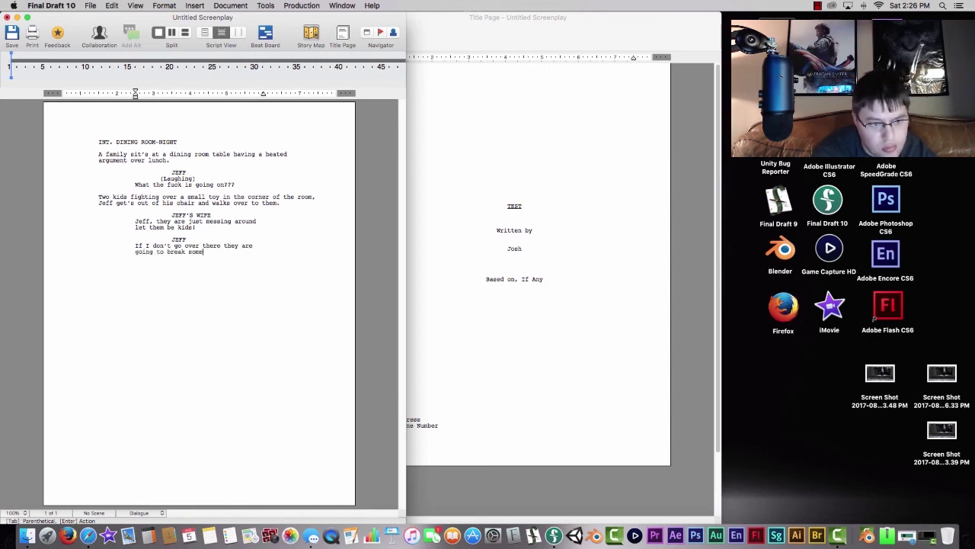
text(thing!)
key(Return)
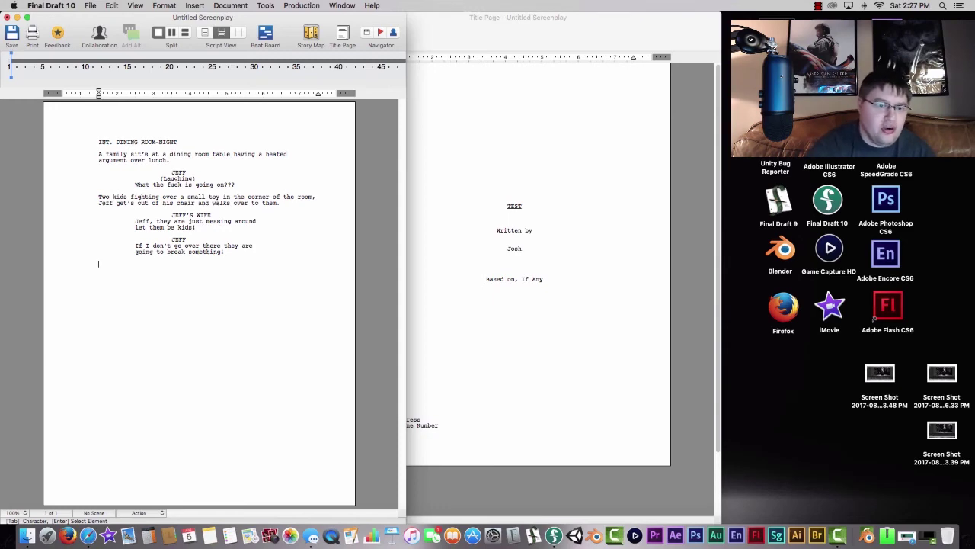
Widen the script window so that it covers most of the title page window
drag(399, 520, 655, 523)
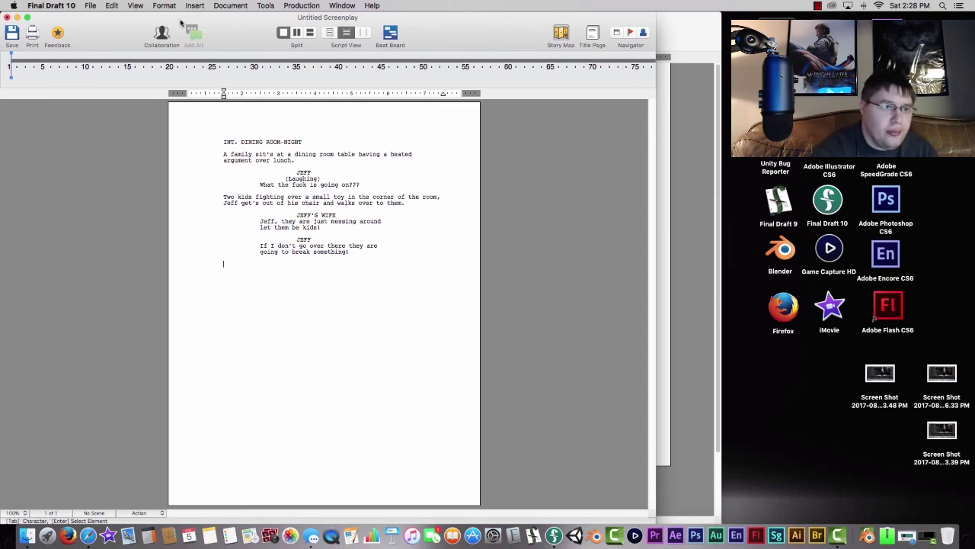
click(91, 6)
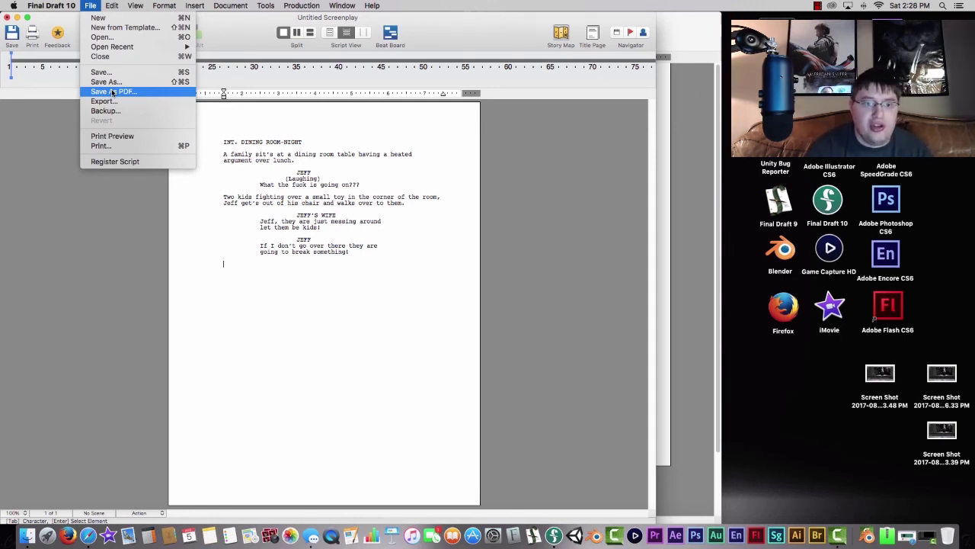
mouse_move(107, 6)
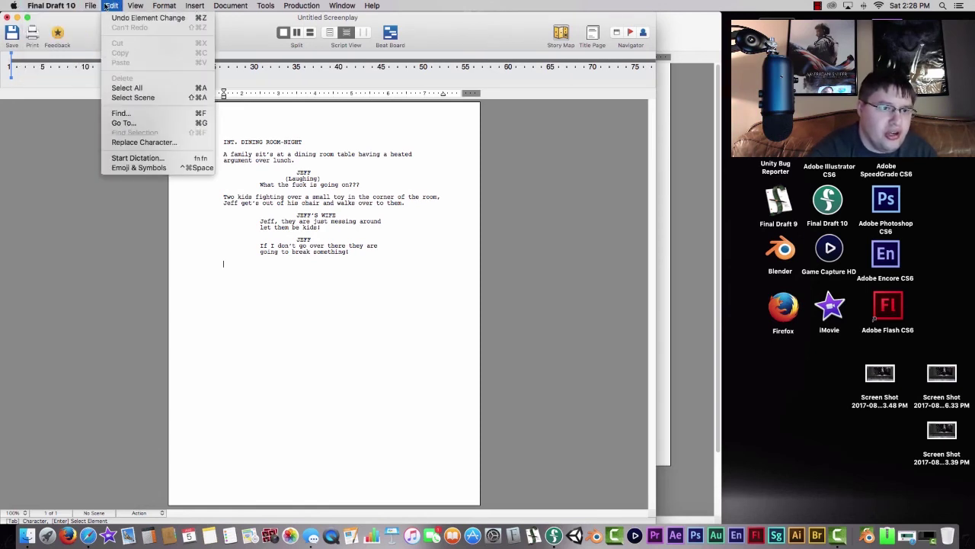
mouse_move(188, 6)
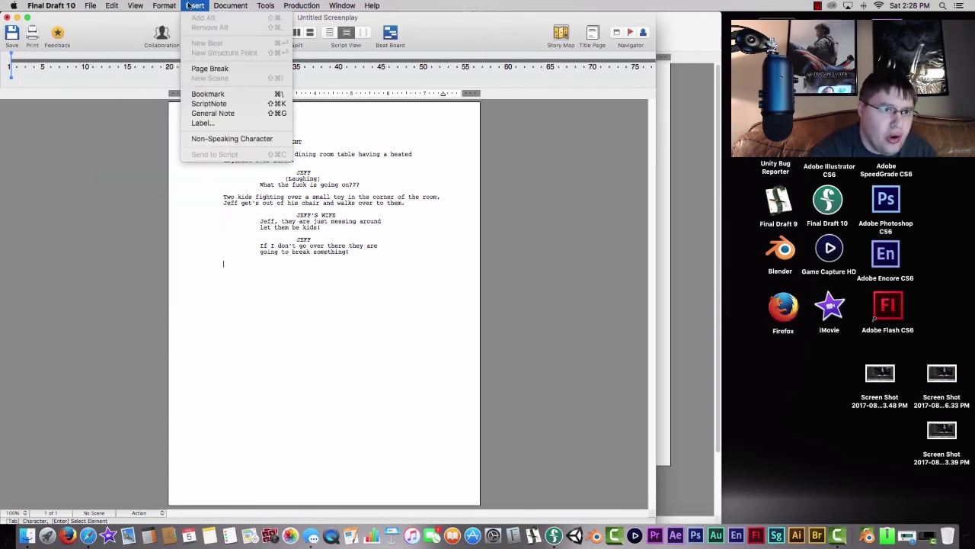
mouse_move(294, 5)
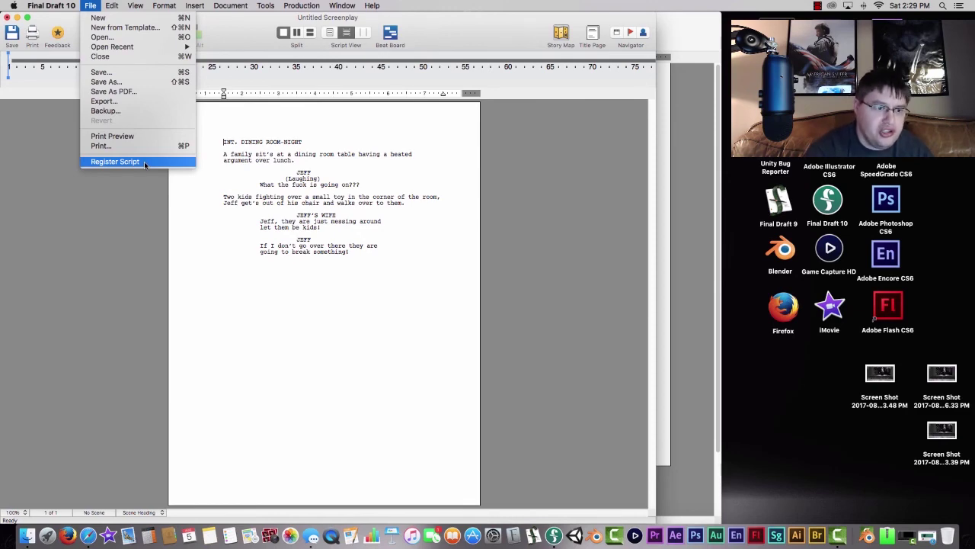
Open Final Draft's Register Script web page and read the Writers Guild of America West and East registration information
click(114, 161)
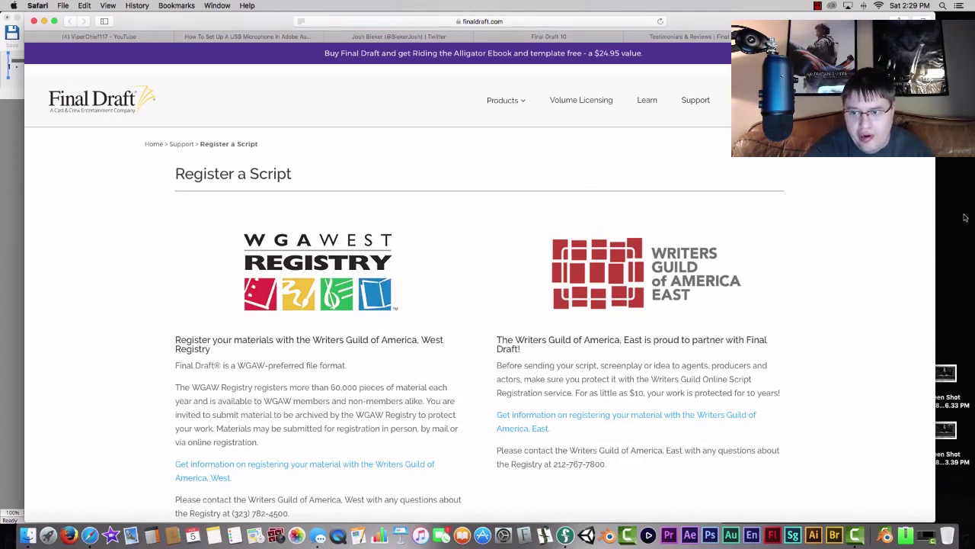
drag(934, 207, 952, 196)
scroll(940, 252, down, 4)
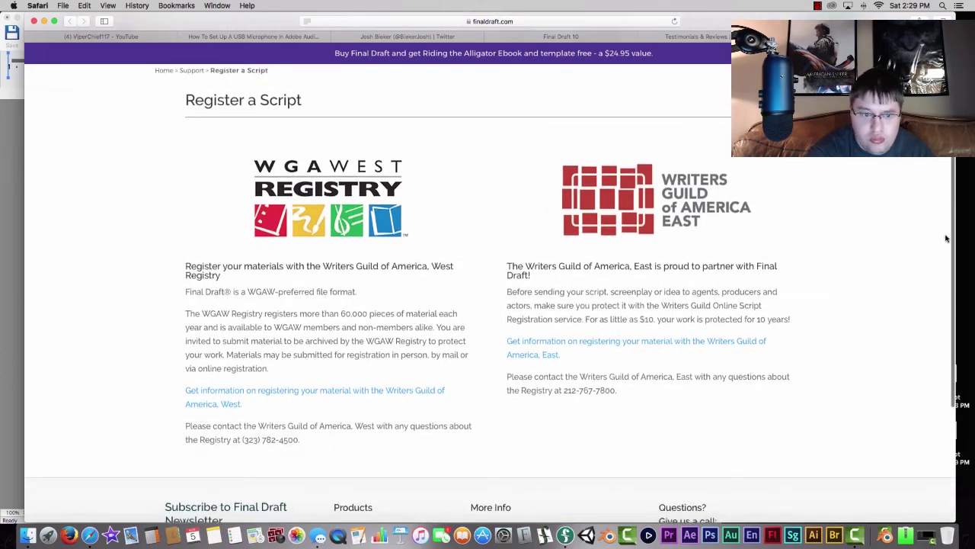
scroll(930, 259, up, 2)
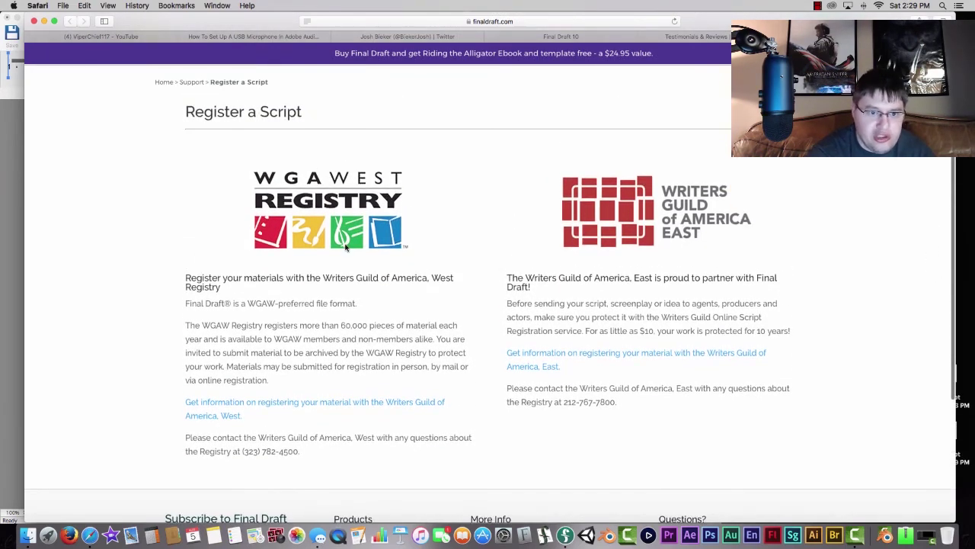
scroll(347, 247, down, 1)
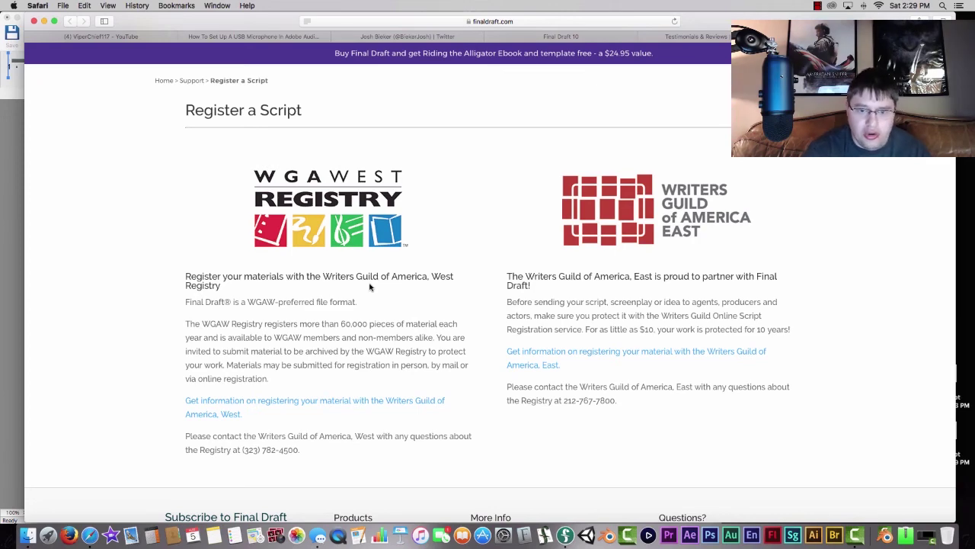
scroll(230, 364, down, 1)
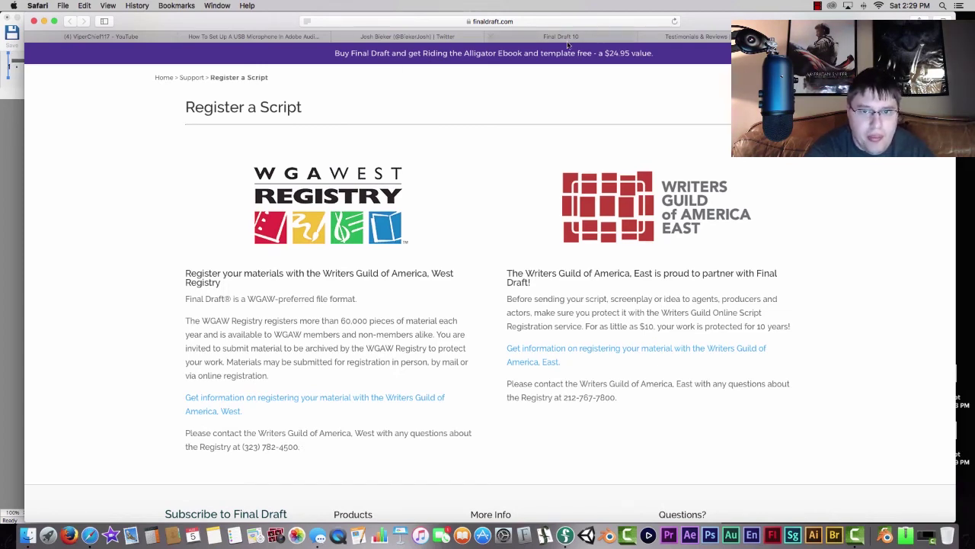
Close the Testimonials & Reviews and Register Your Script pages in the browser, keeping the Final Draft 10 store page displayed
click(619, 38)
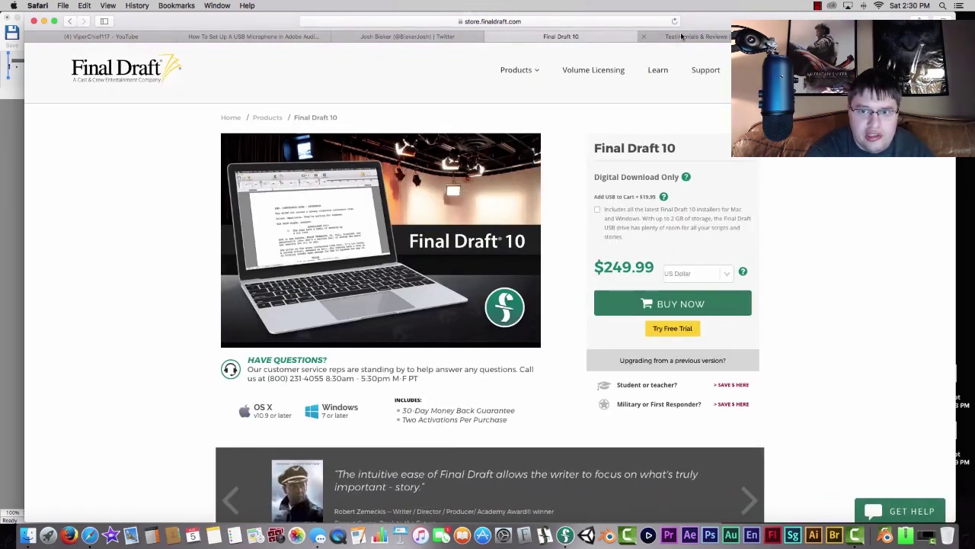
click(652, 38)
click(644, 37)
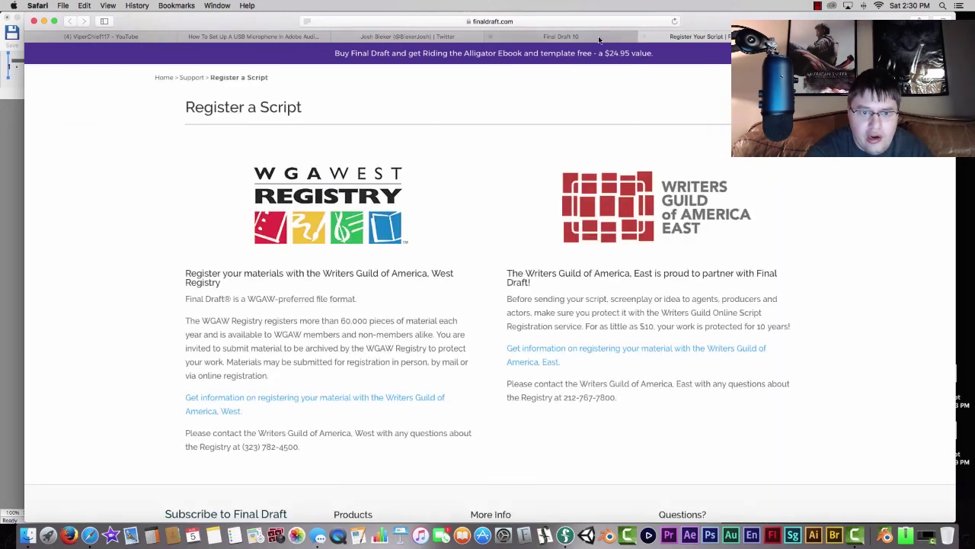
click(579, 37)
click(640, 37)
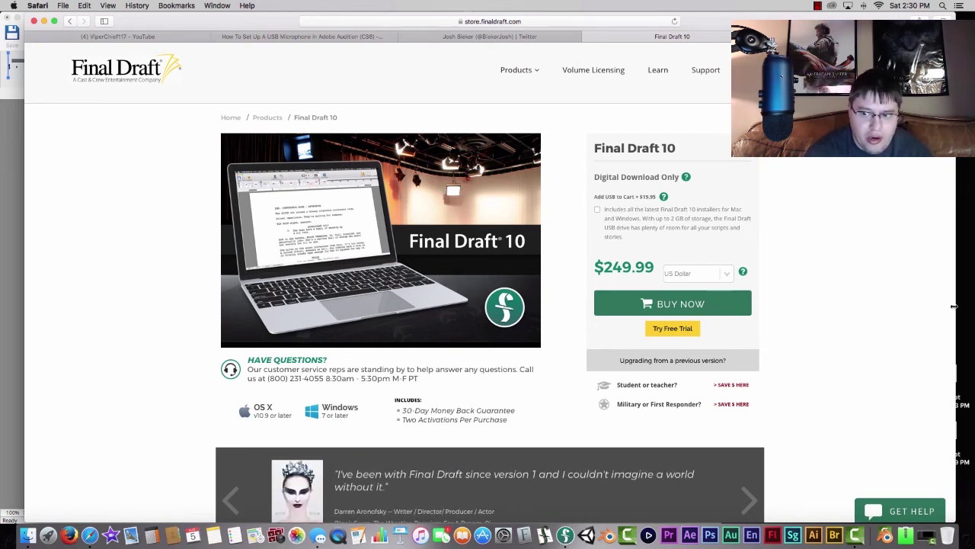
Examine the Final Draft 10 store page for its price, included terms, testimonials and feature overview
drag(955, 306, 941, 293)
scroll(921, 282, down, 5)
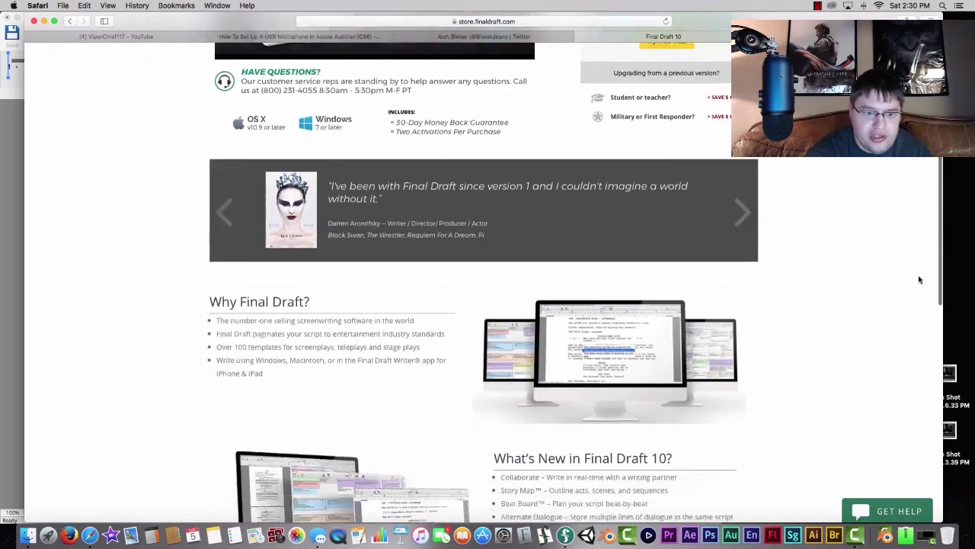
scroll(919, 278, up, 2)
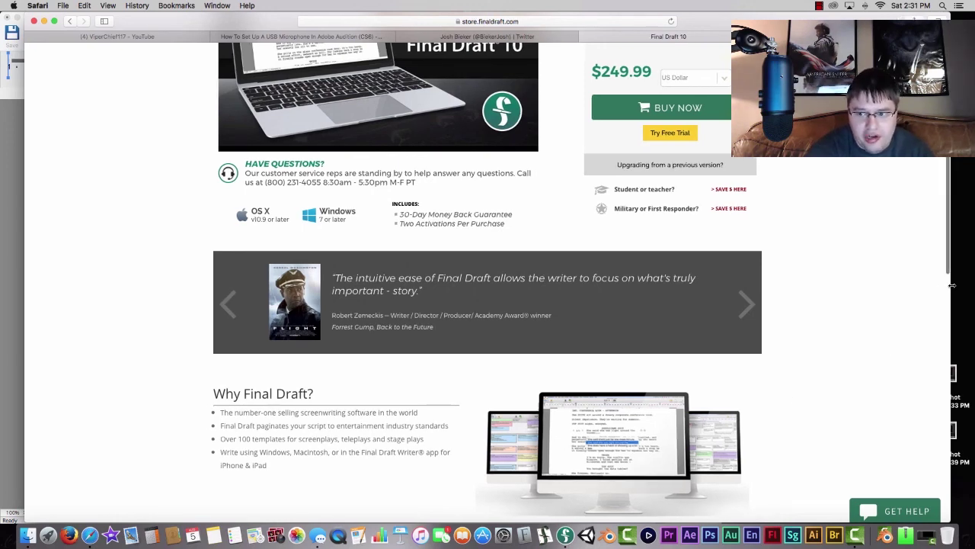
scroll(951, 259, up, 10)
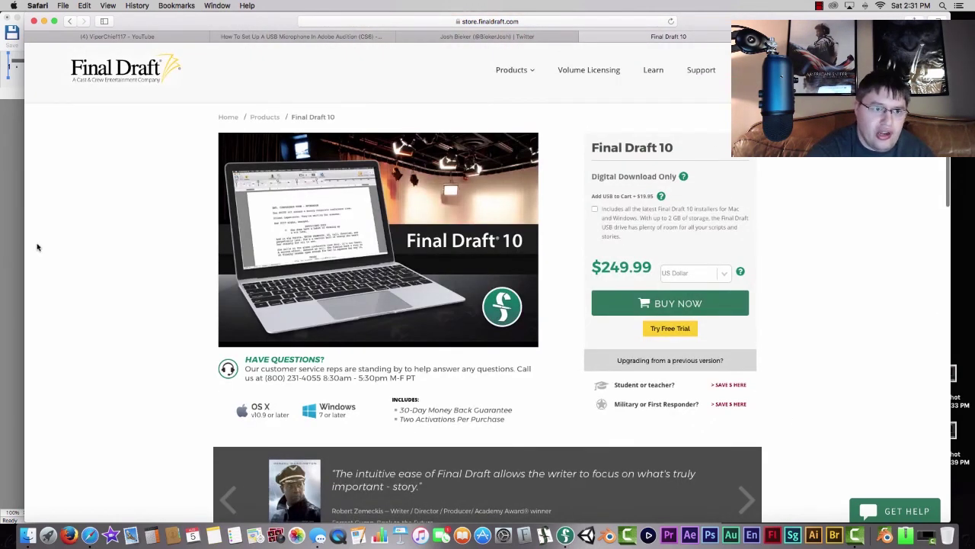
Switch back to the script in Final Draft 10 and view the list of script element types without choosing another
click(10, 242)
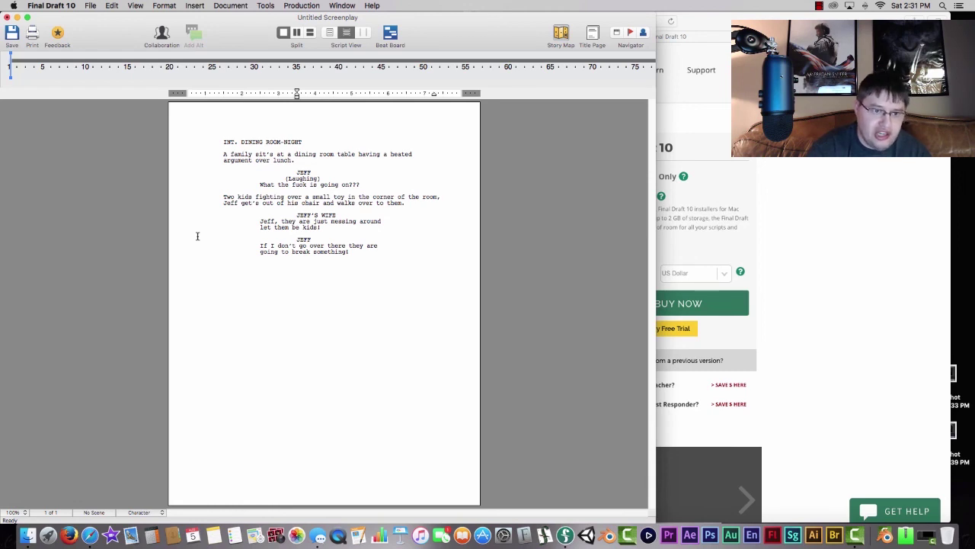
click(137, 512)
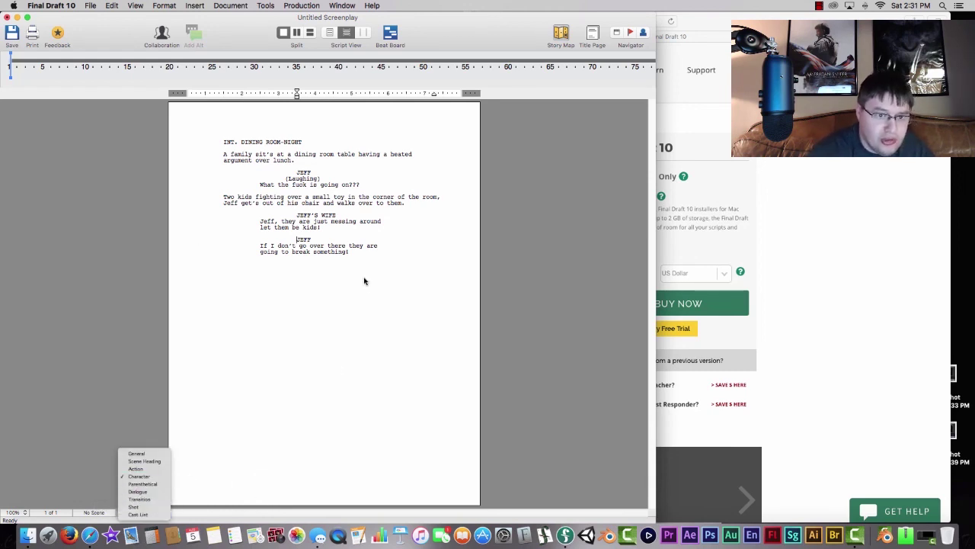
click(364, 259)
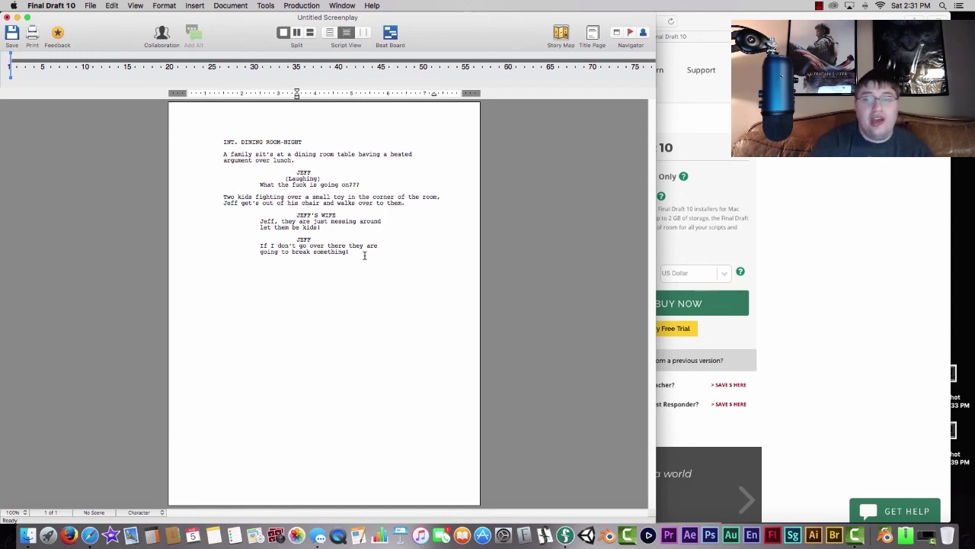